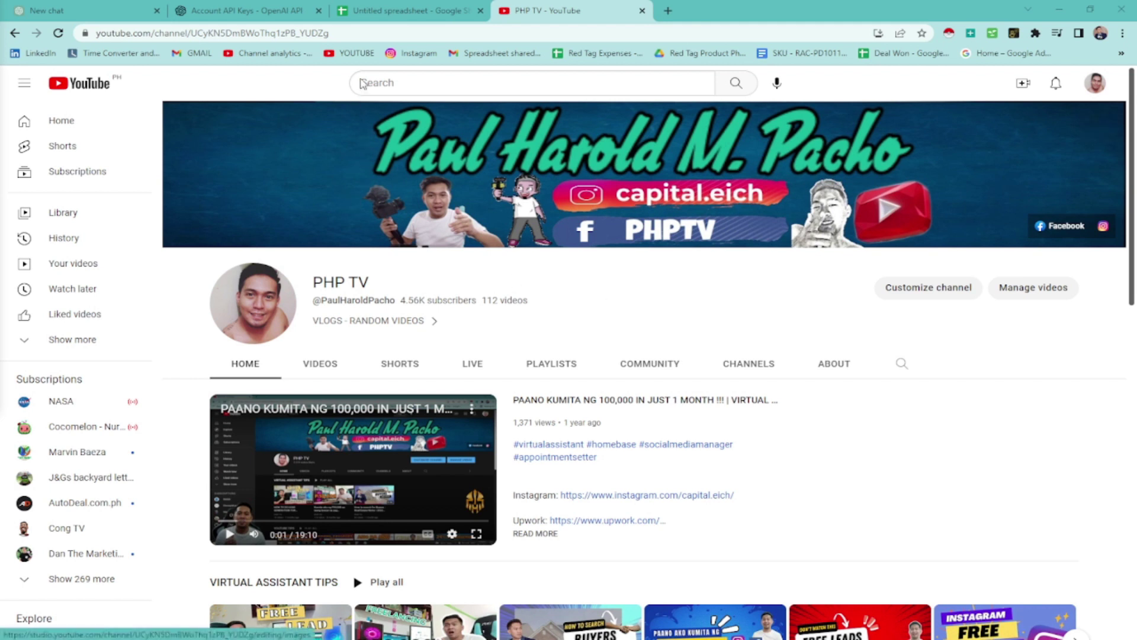
Switch to the untitled spreadsheet and open Extensions > Add-ons > Get add-ons.
left_click(382, 7)
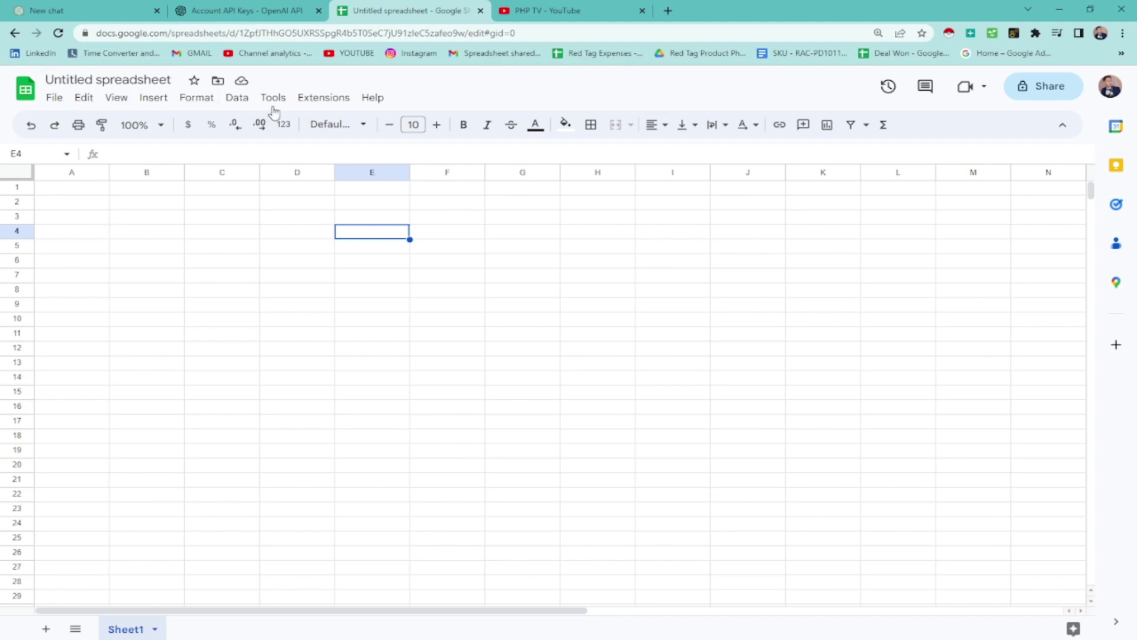
left_click(329, 110)
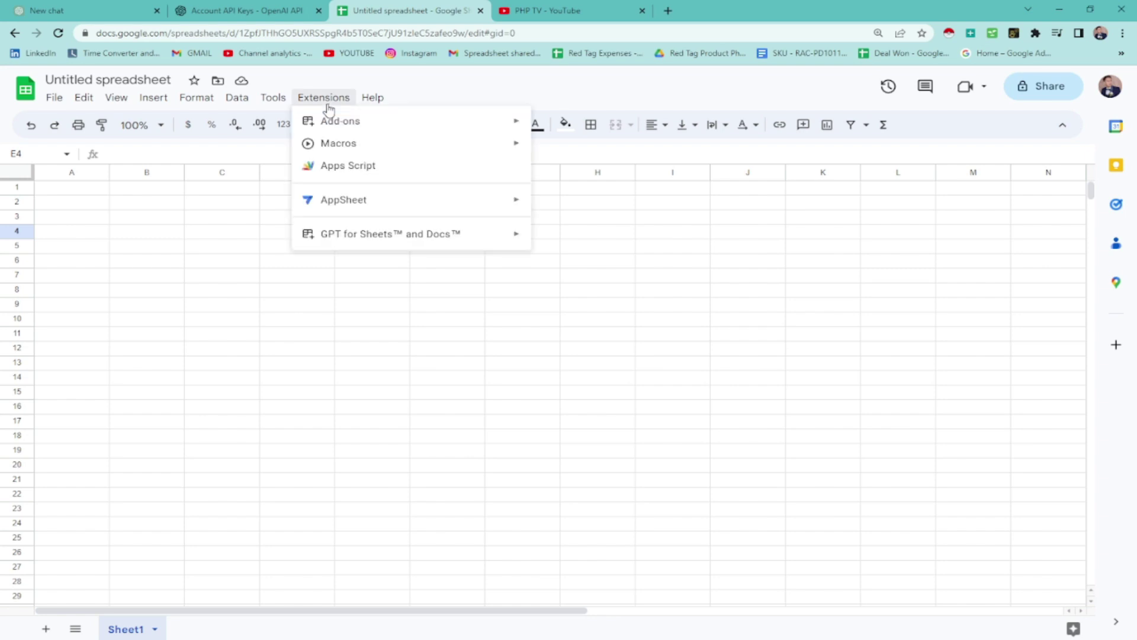
mouse_move(343, 128)
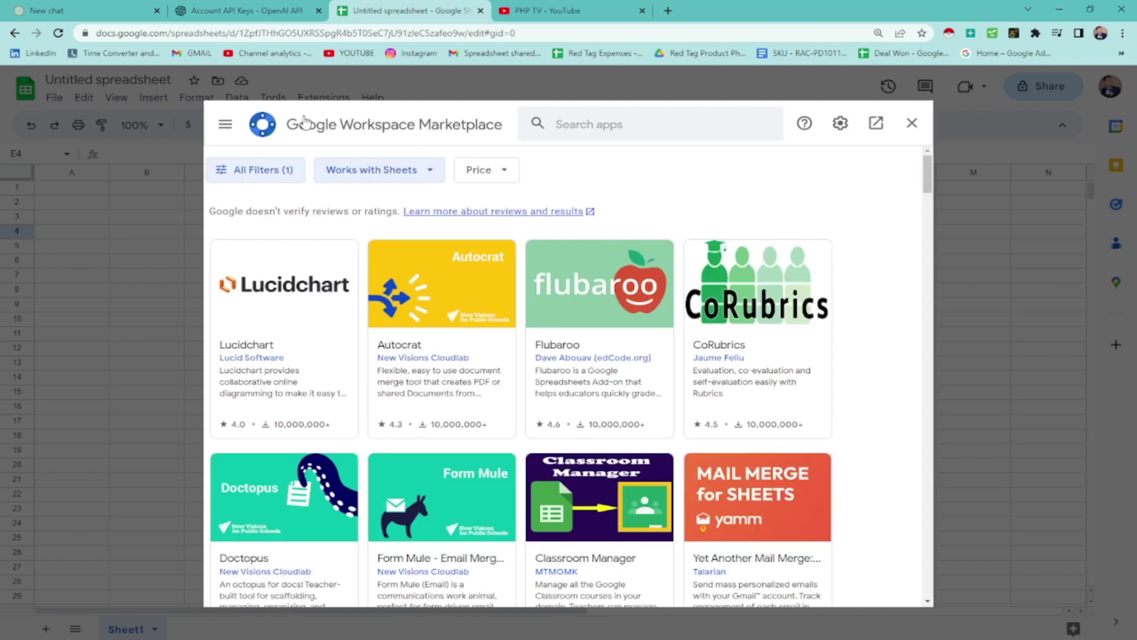
Search the Marketplace for 'gpt' and open the GPT Workspace listing by gpt.space.
left_click(571, 128)
type("gpt")
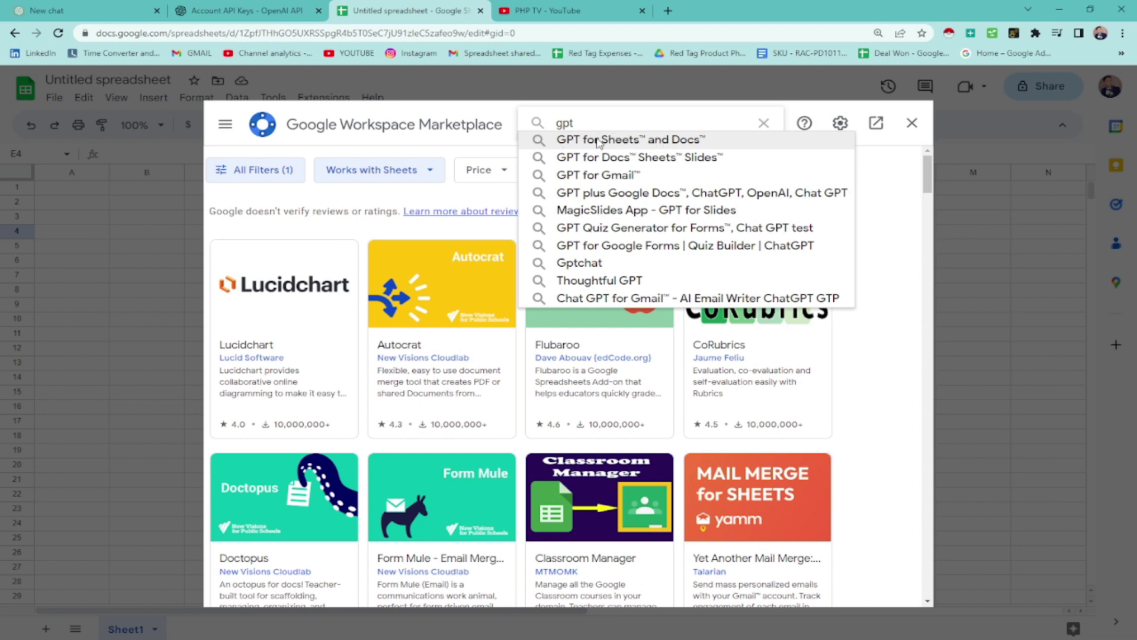
left_click(646, 140)
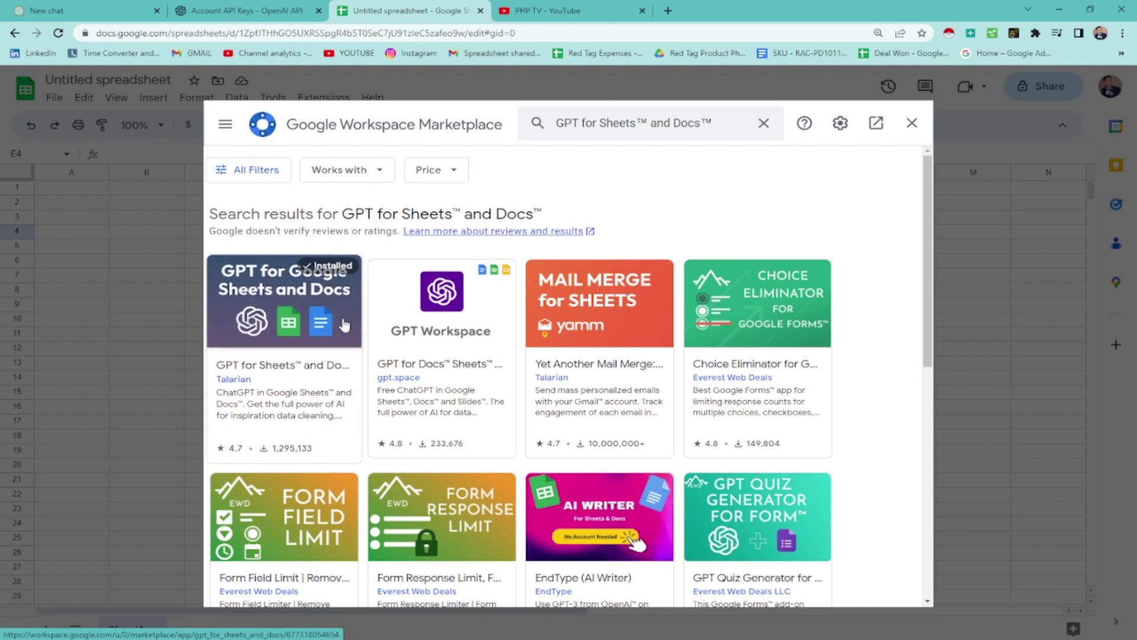
left_click(403, 331)
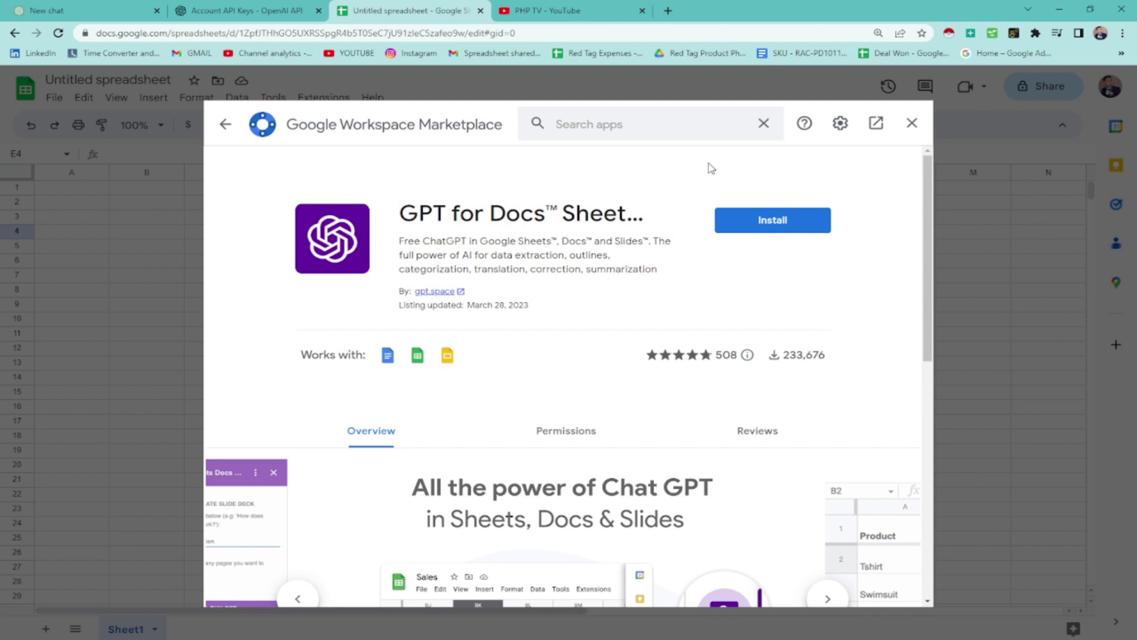
Close the Marketplace and open the Set API key dialog of GPT for Sheets and Docs.
left_click(913, 125)
left_click(323, 99)
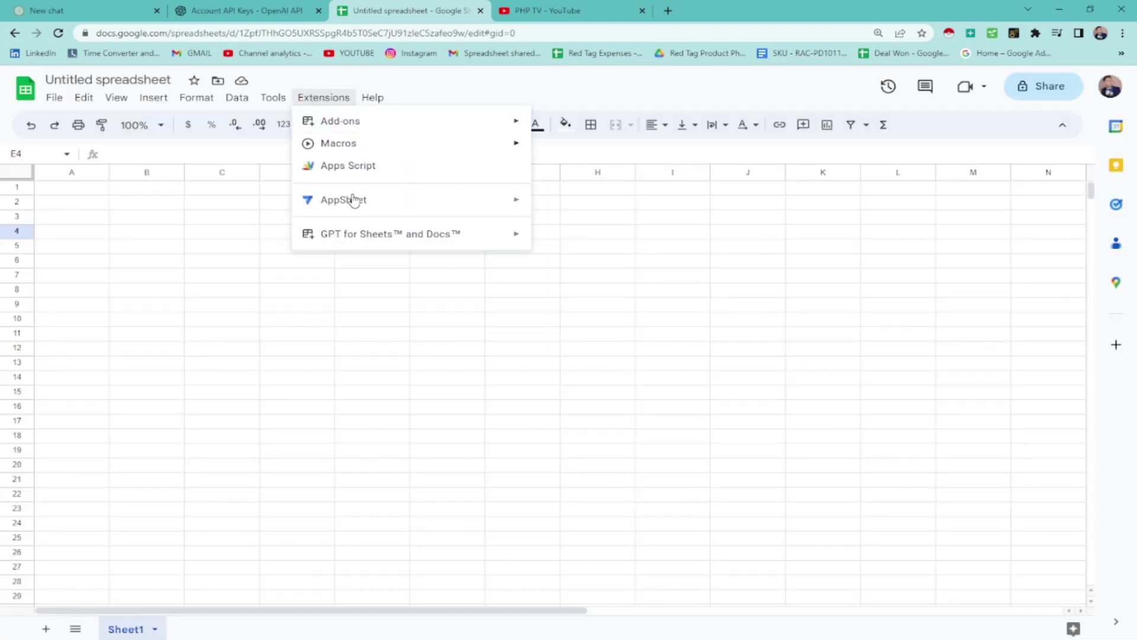
mouse_move(368, 242)
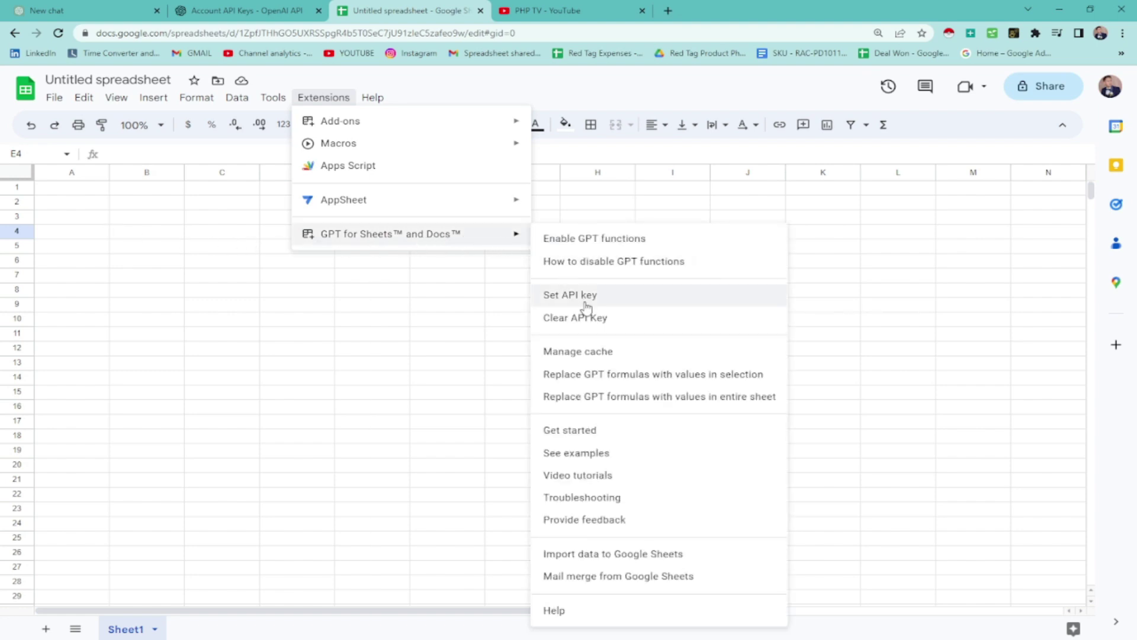
left_click(588, 304)
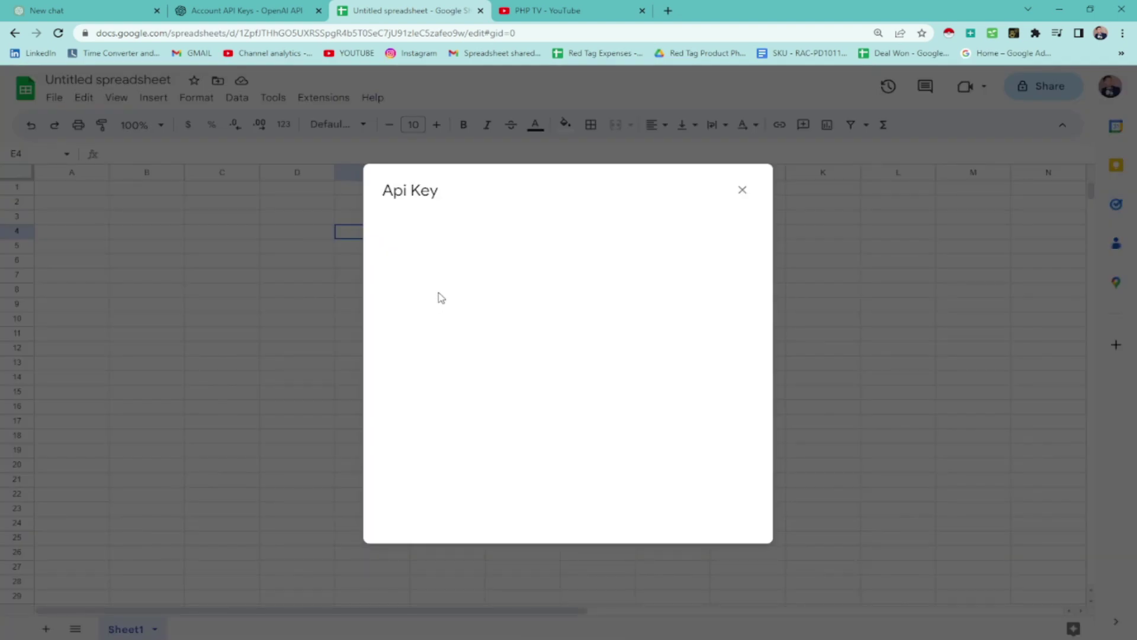
left_click(445, 336)
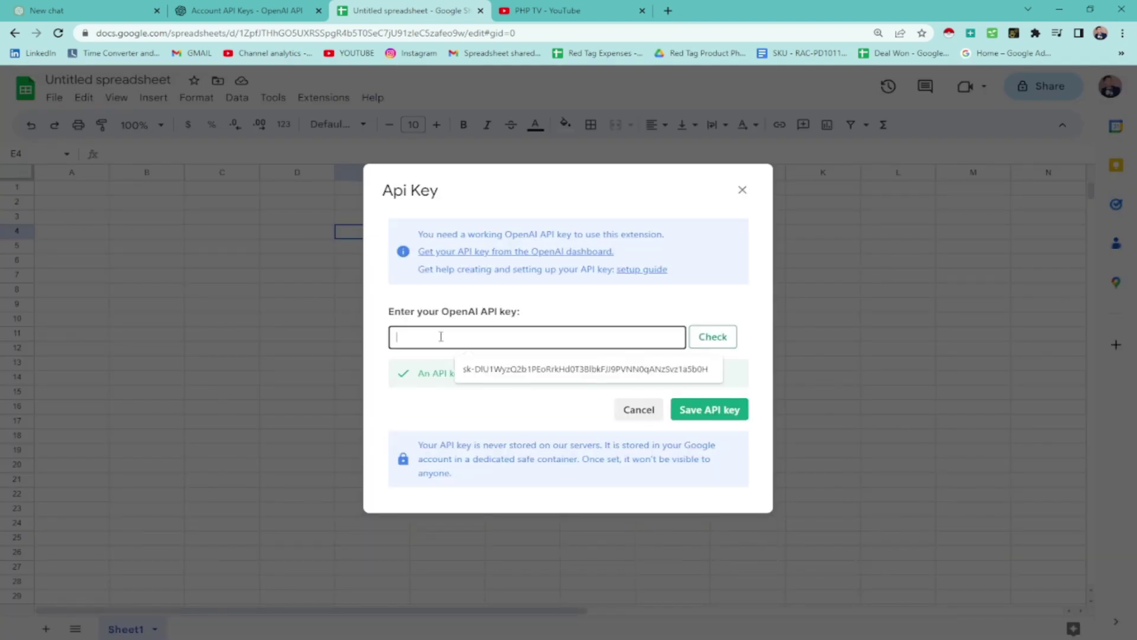
left_click(582, 303)
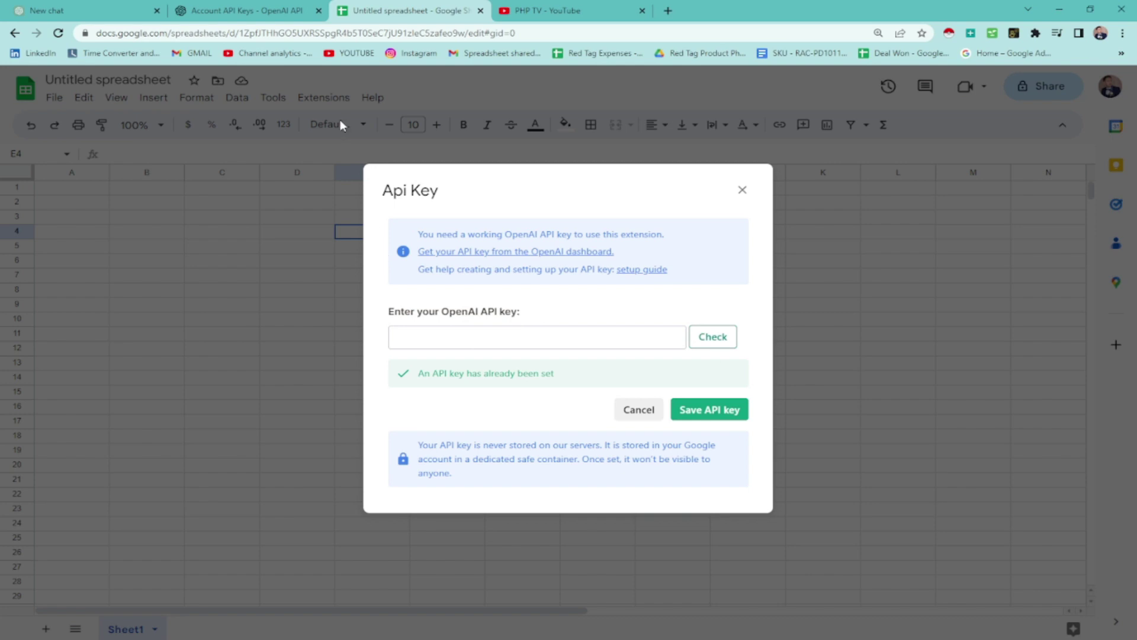
Go to the OpenAI API keys page and review the existing secret key's dates.
left_click(296, 5)
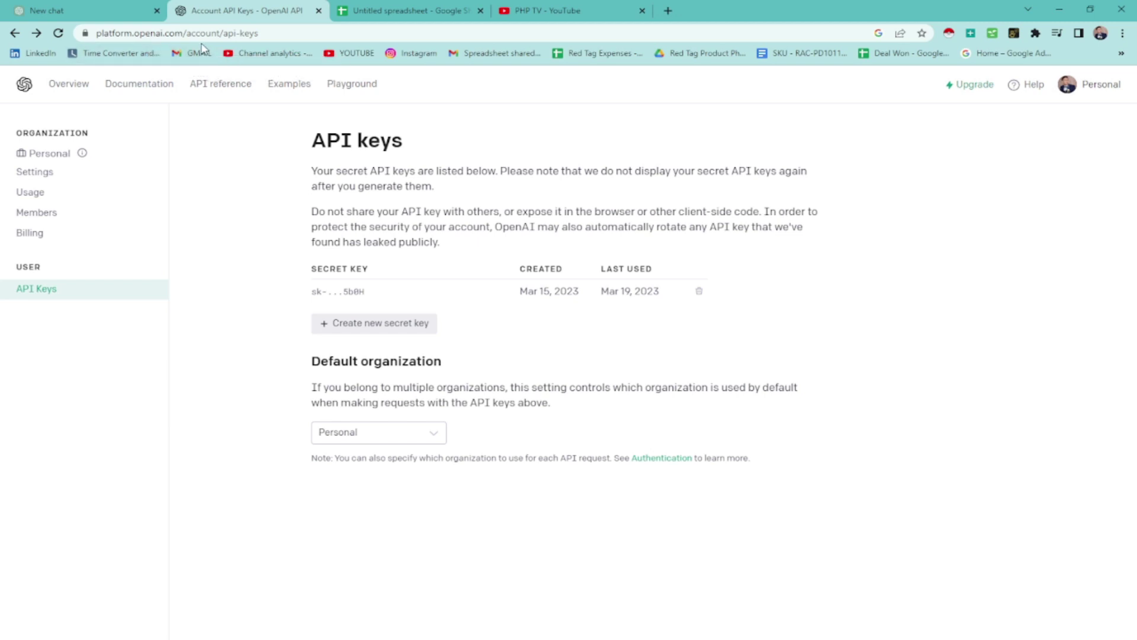
left_click(123, 8)
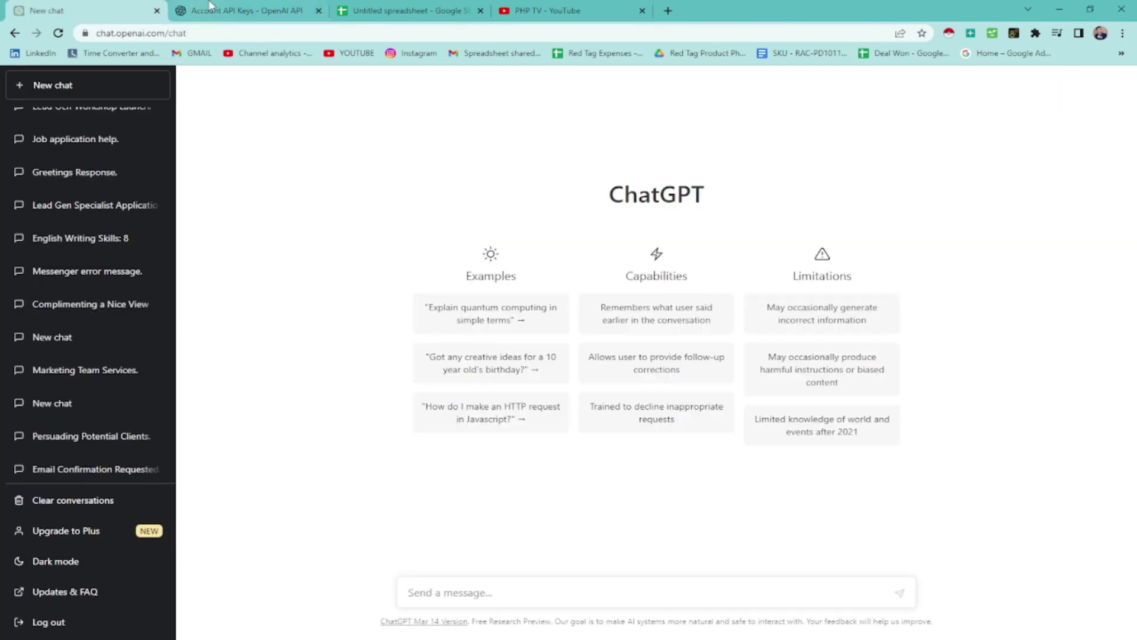
left_click(239, 9)
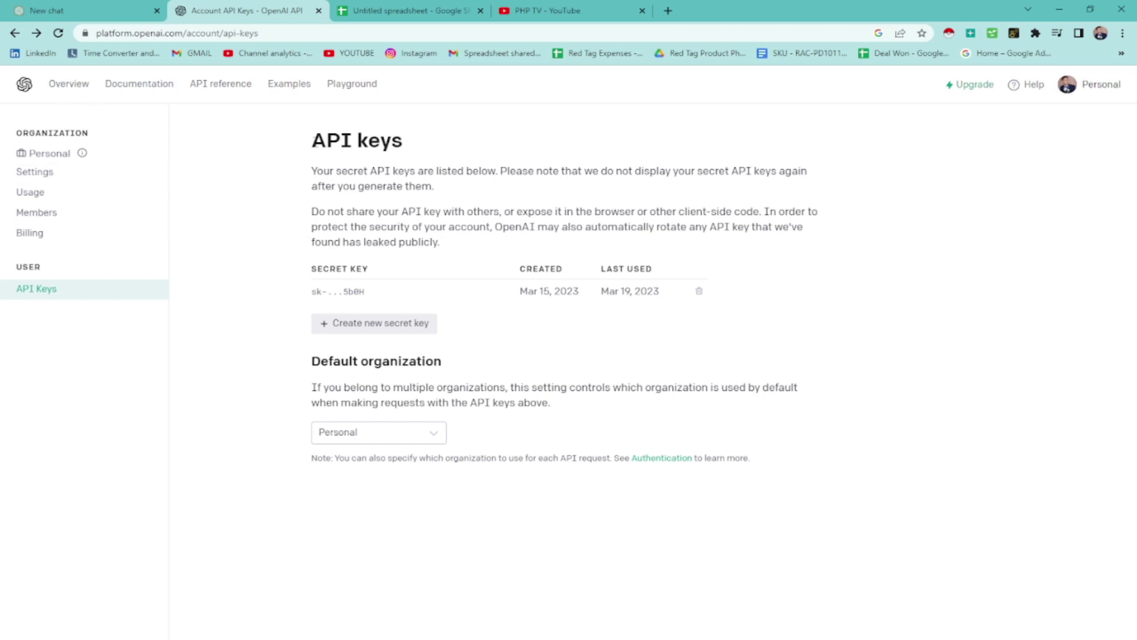
left_click_drag(315, 152, 527, 190)
left_click_drag(520, 291, 669, 300)
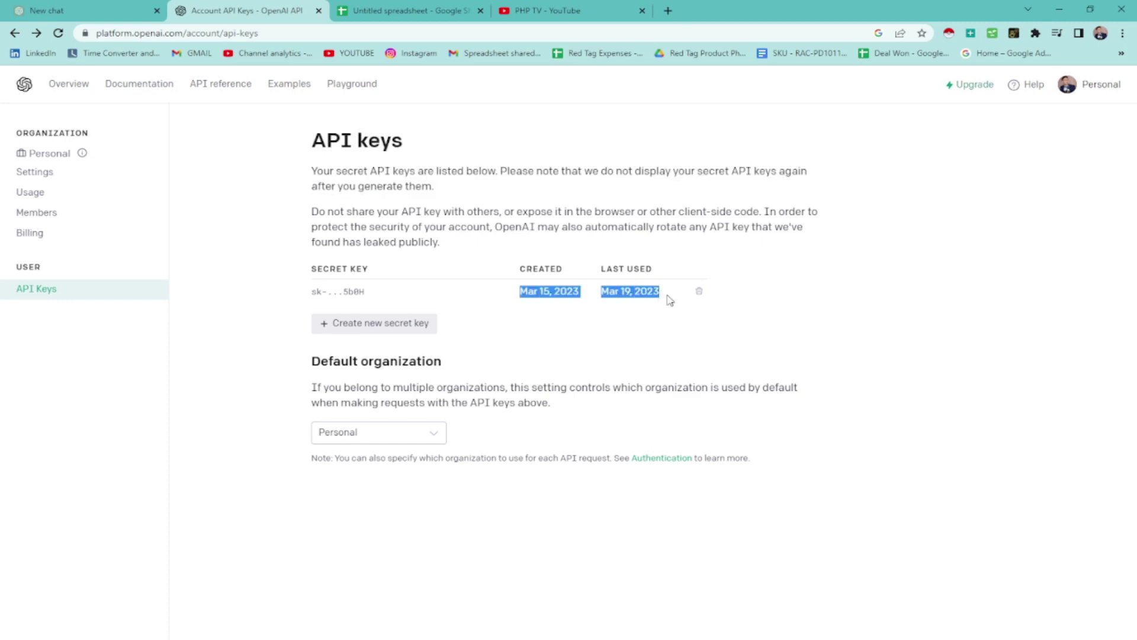
left_click(279, 323)
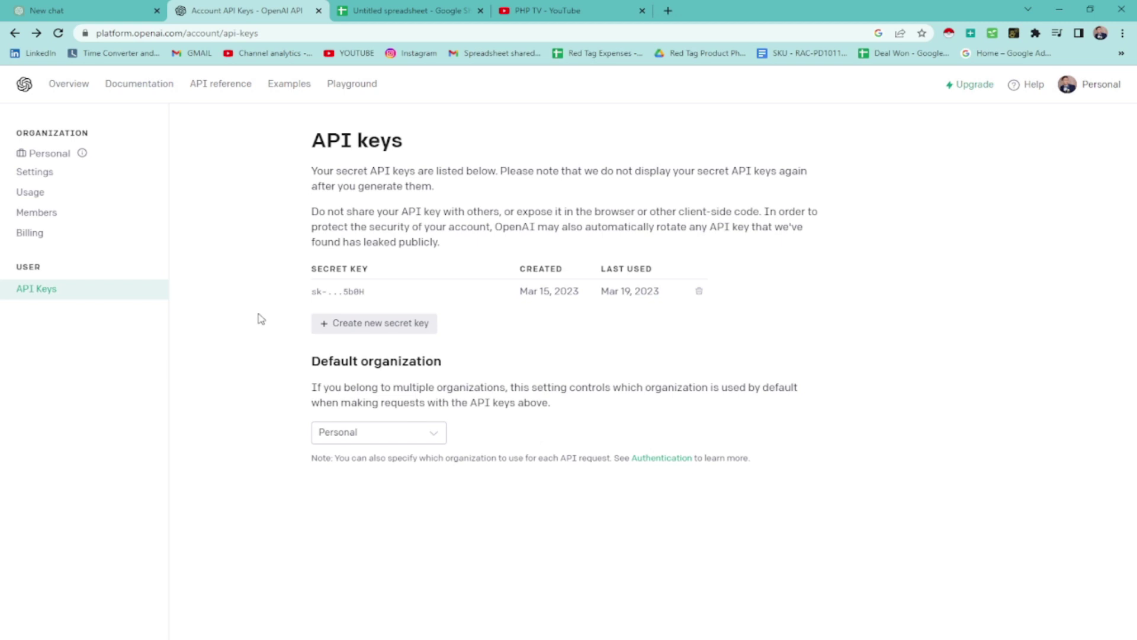
Create a new OpenAI secret key, copy it, and return to the spreadsheet.
left_click(364, 334)
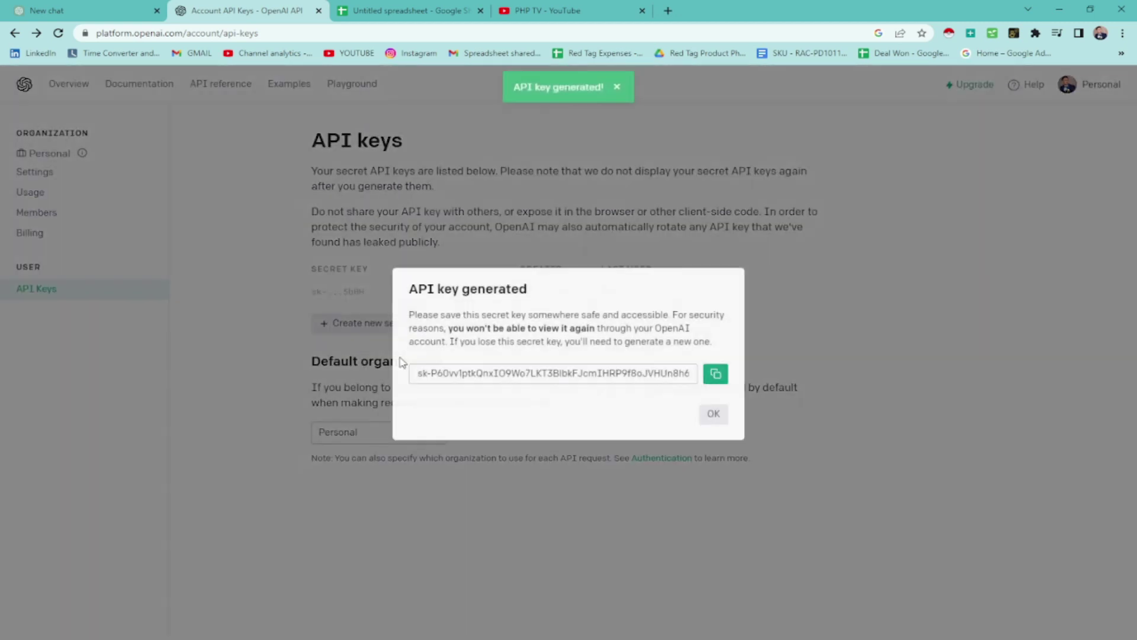
left_click(465, 375)
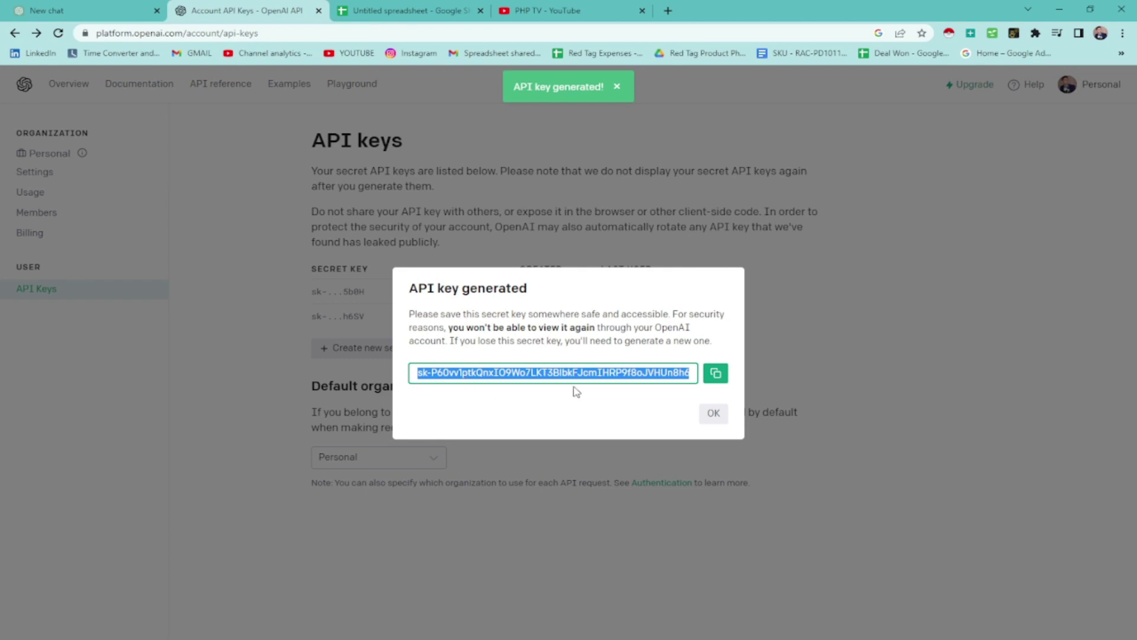
left_click(717, 381)
left_click(713, 413)
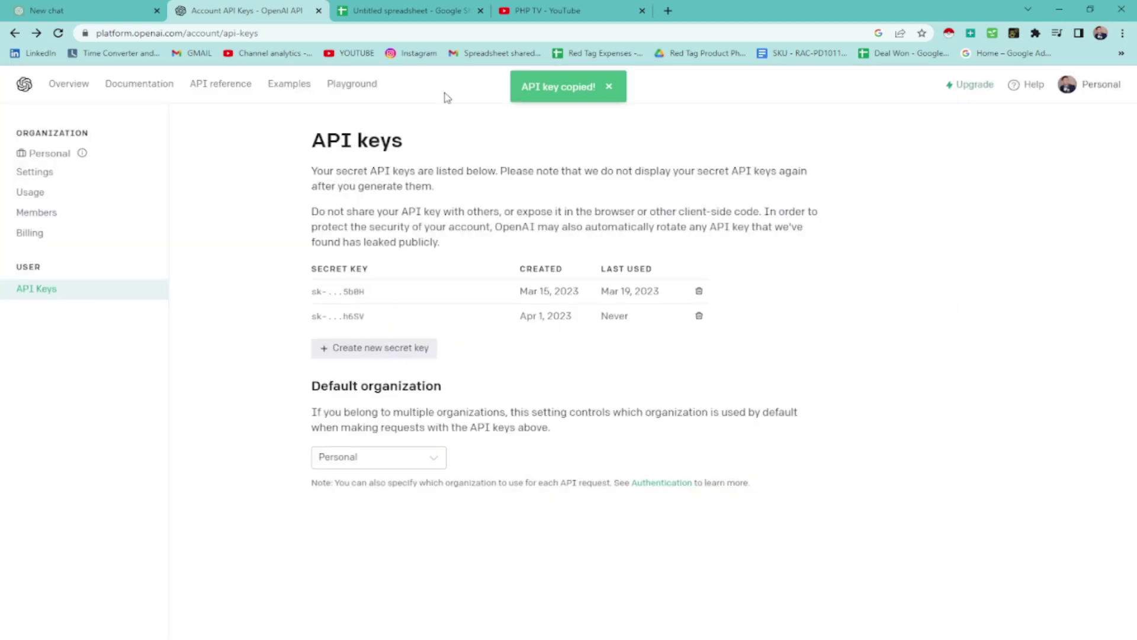
left_click(441, 7)
Paste the new OpenAI key into the Api Key field, confirm it is valid, and close the dialog.
left_click(432, 335)
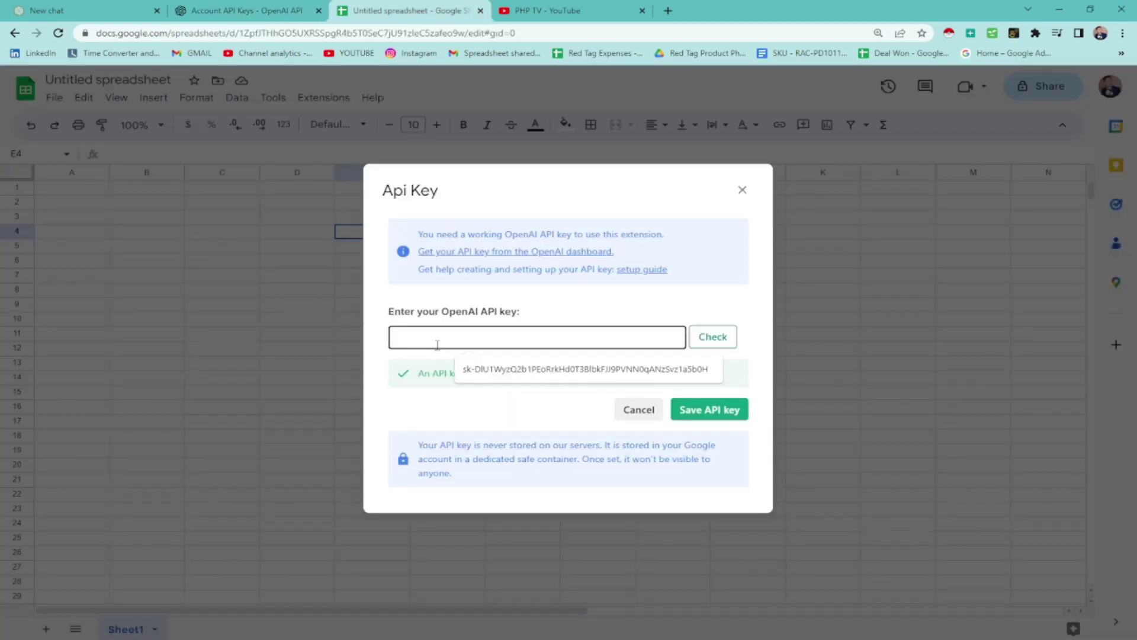
key("ctrl+v")
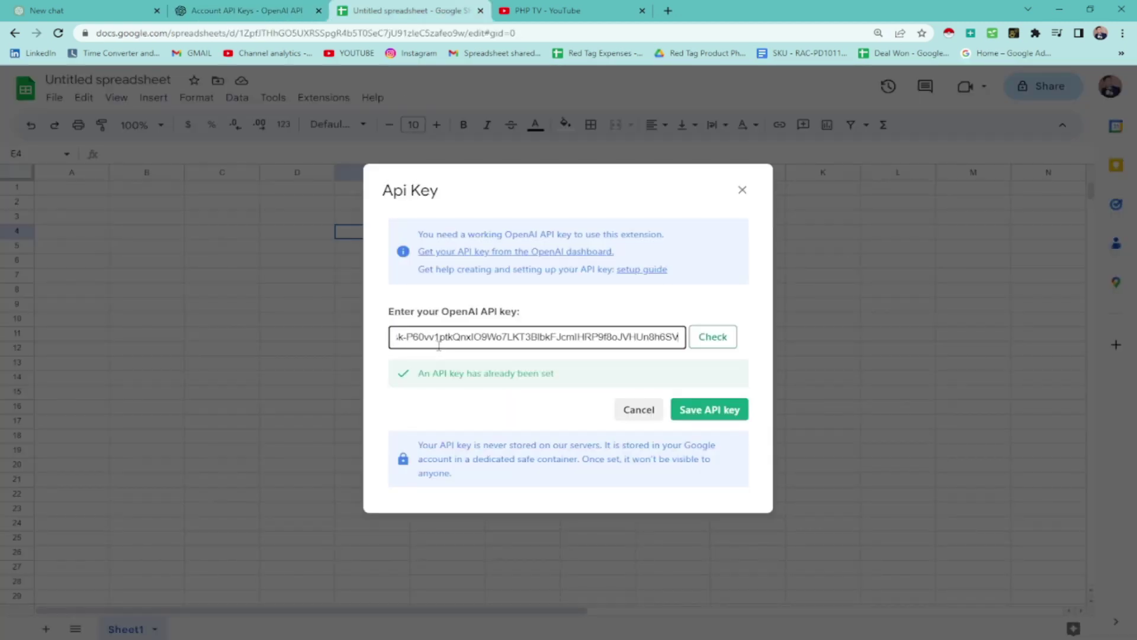
left_click(714, 347)
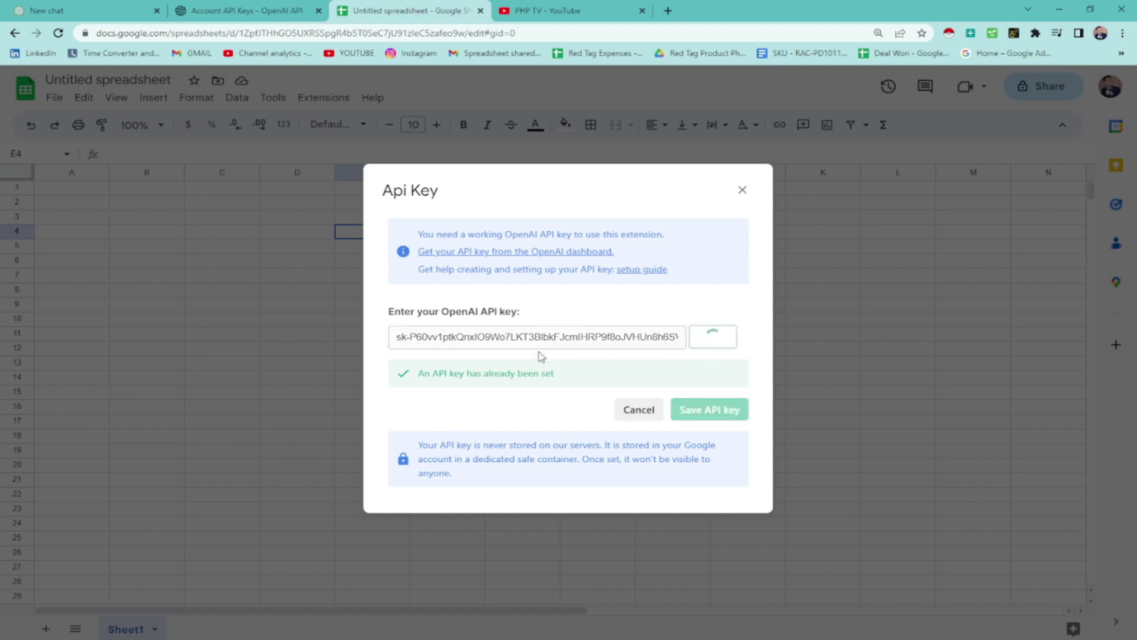
left_click_drag(418, 373, 552, 377)
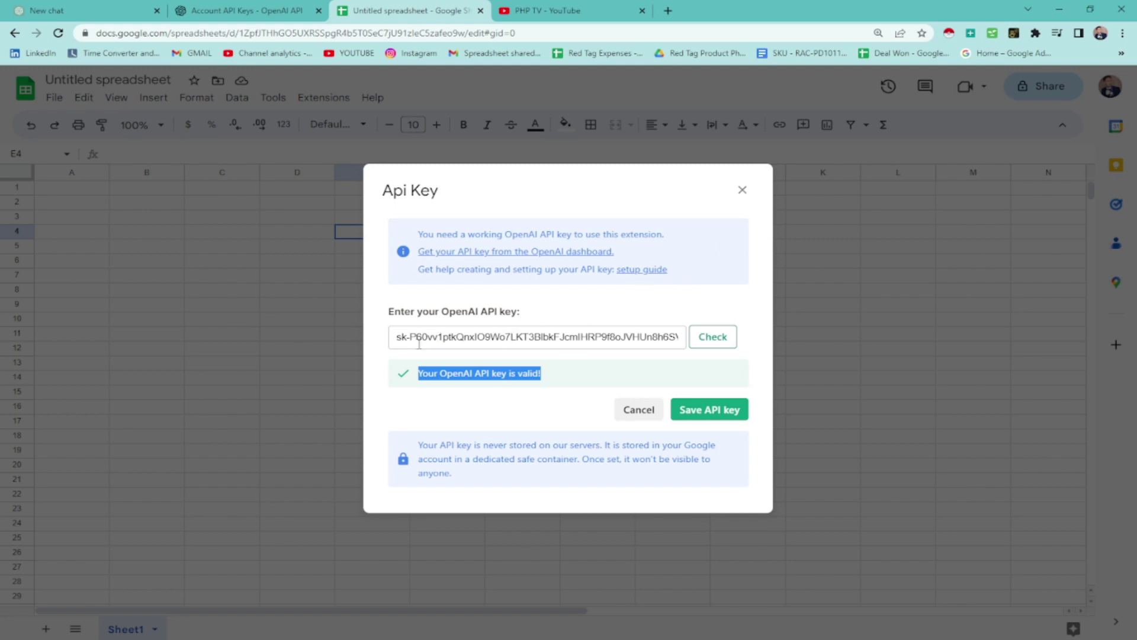
left_click(744, 197)
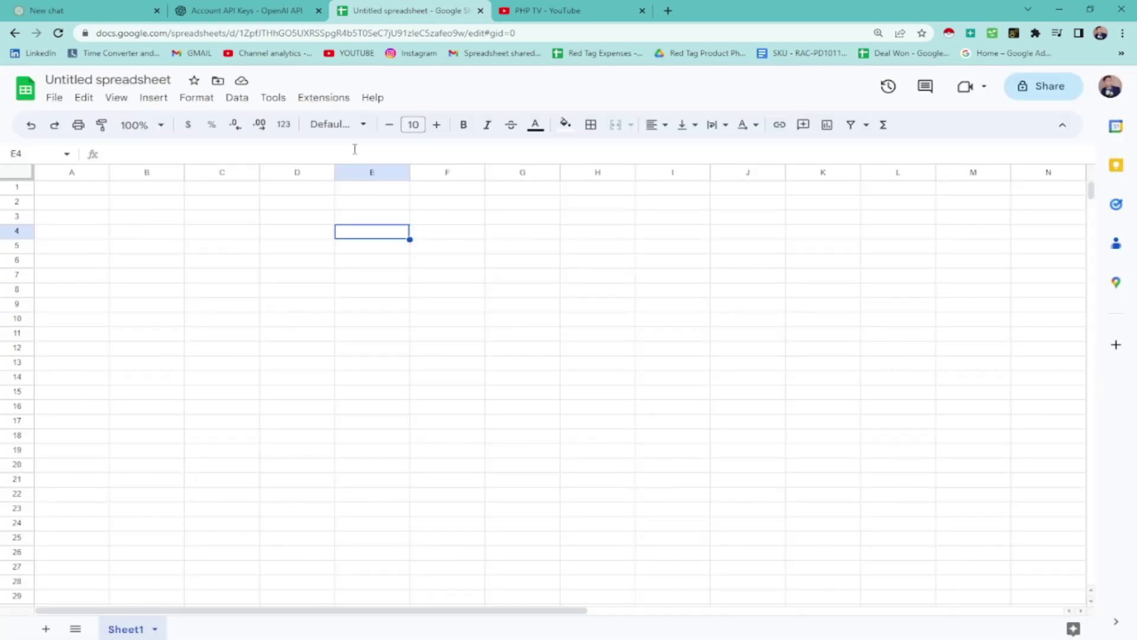
Select cell B2 and widen column B.
left_click(154, 217)
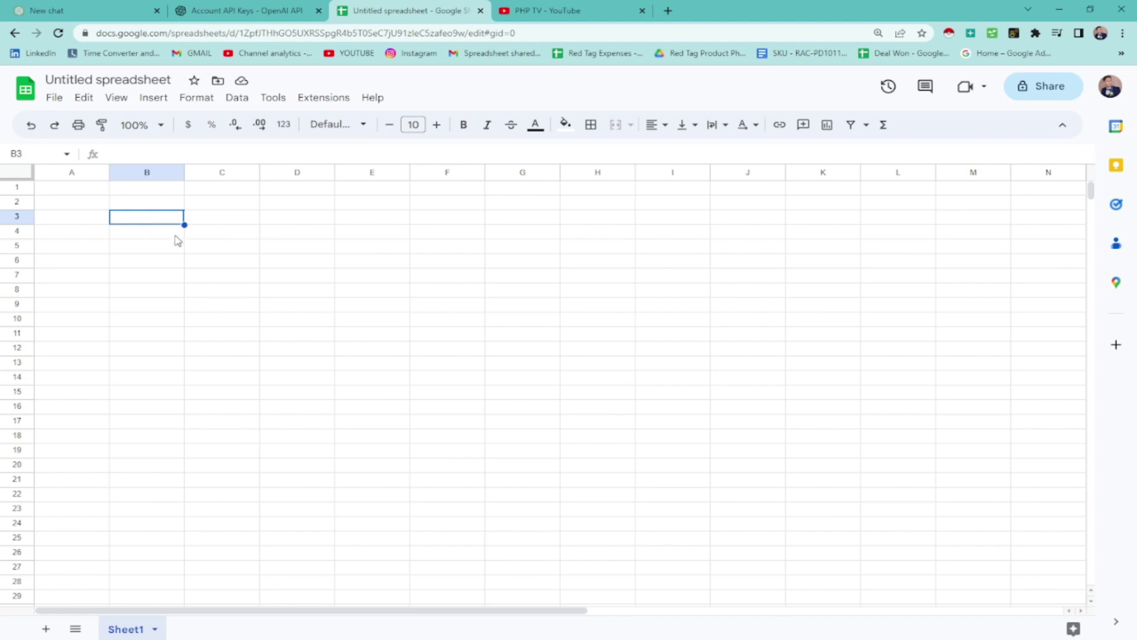
key("Up")
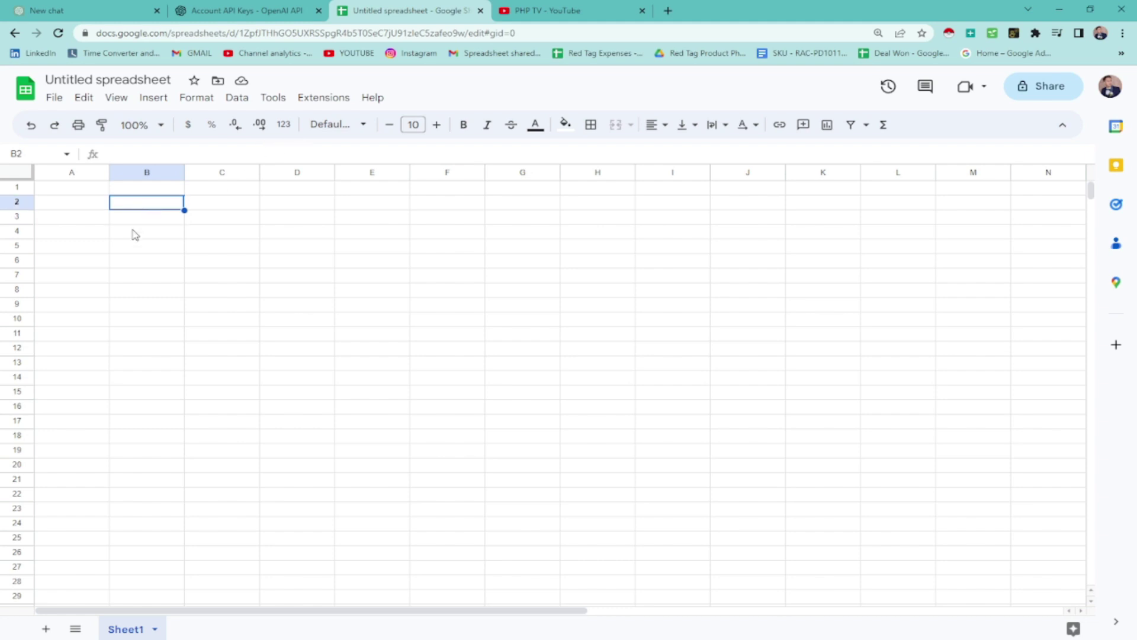
left_click_drag(184, 172, 301, 189)
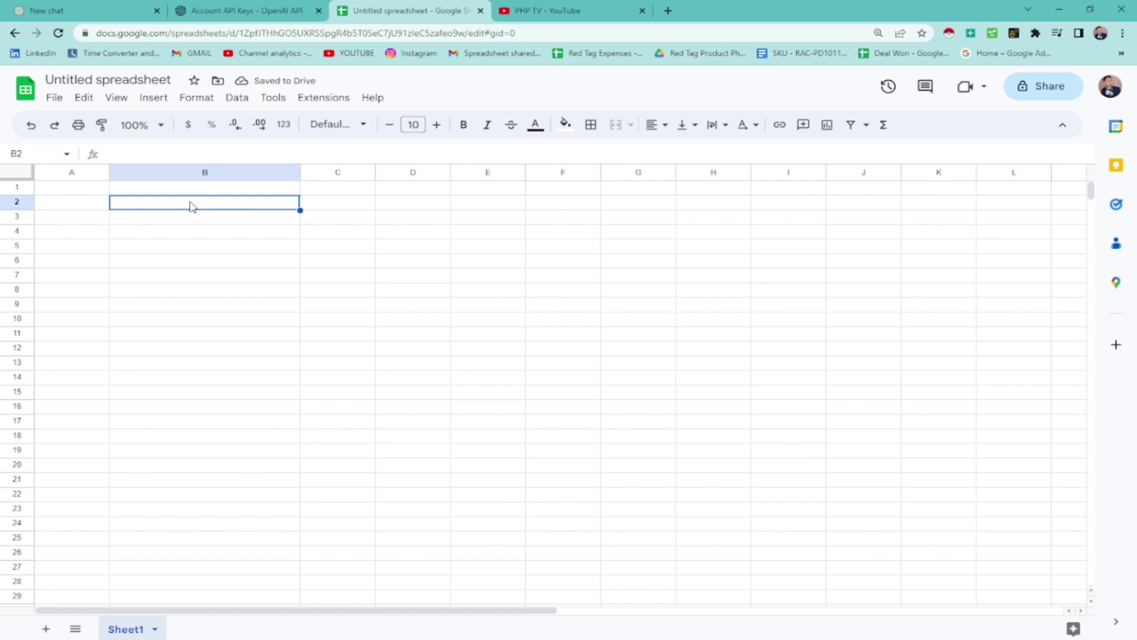
Enter =GPT_LIST("give me 5 taglines for a sports brand" in cell B2.
type("give me")
key("BackSpace")
key("BackSpace")
key("BackSpace")
key("BackSpace")
key("BackSpace")
key("BackSpace")
key("BackSpace")
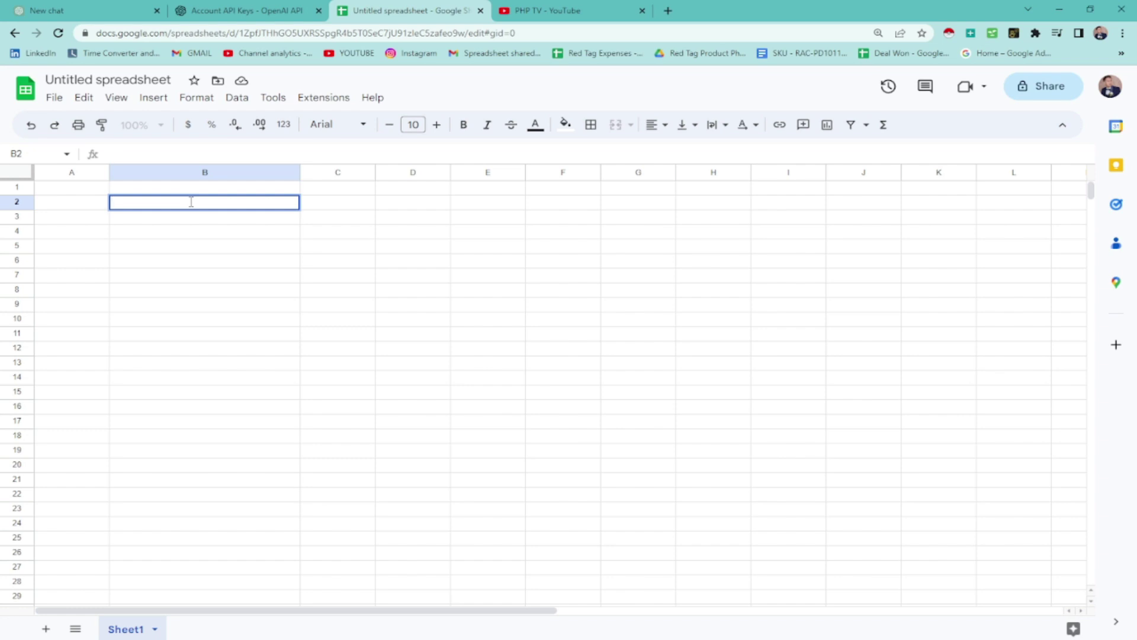
type("=gp")
type("gpt")
key("BackSpace")
key("BackSpace")
type("=gpt")
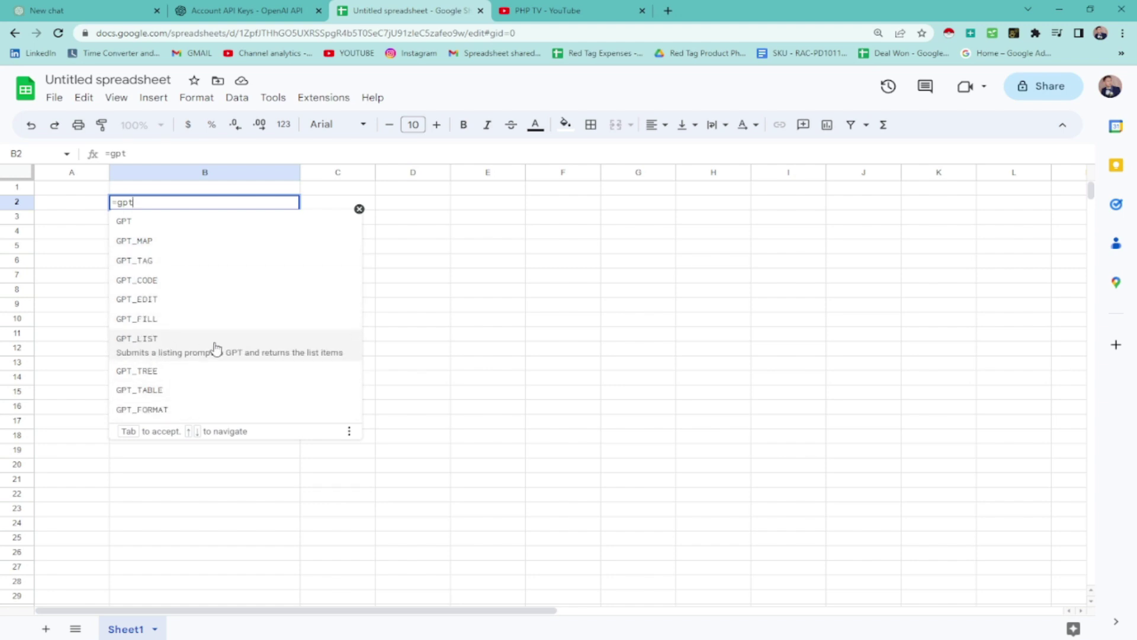
left_click(216, 349)
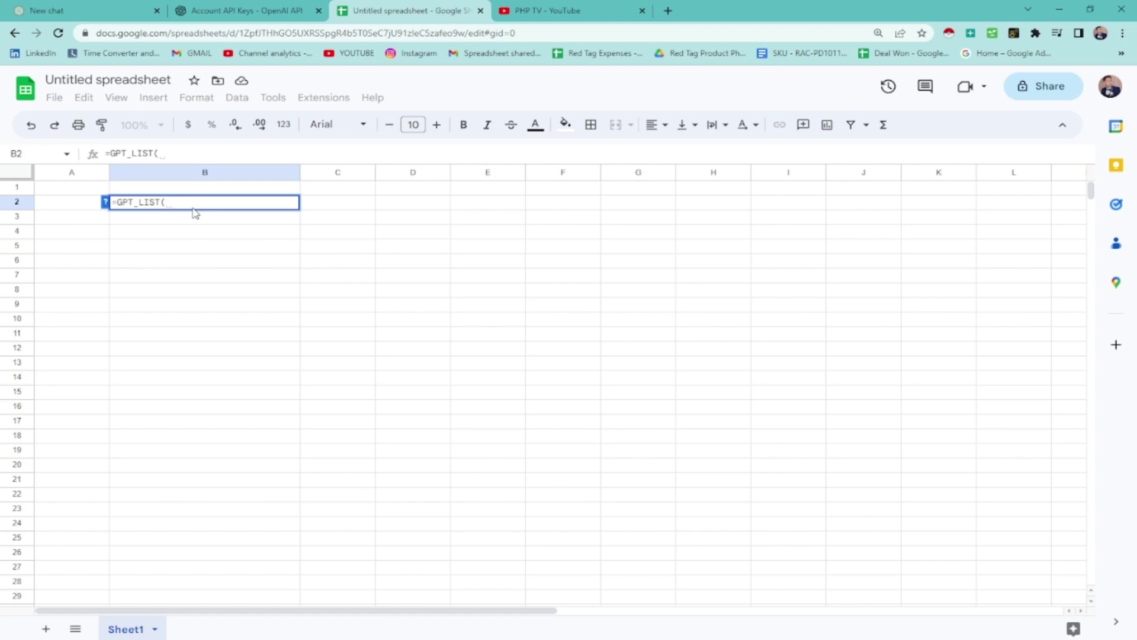
type("\"")
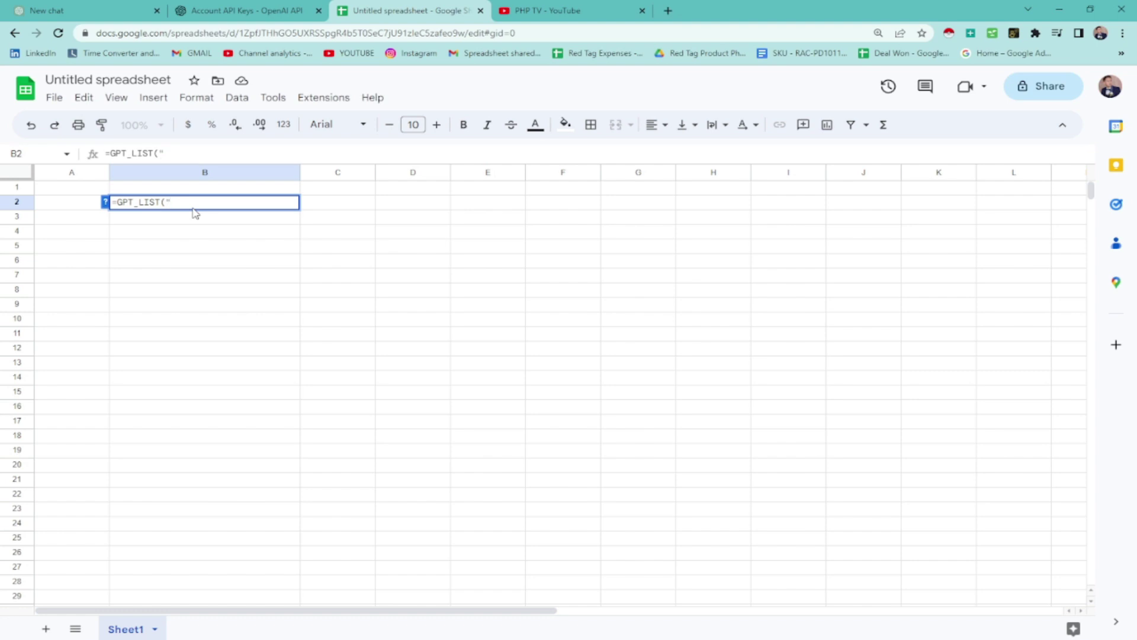
type("give me 5 toglines for a")
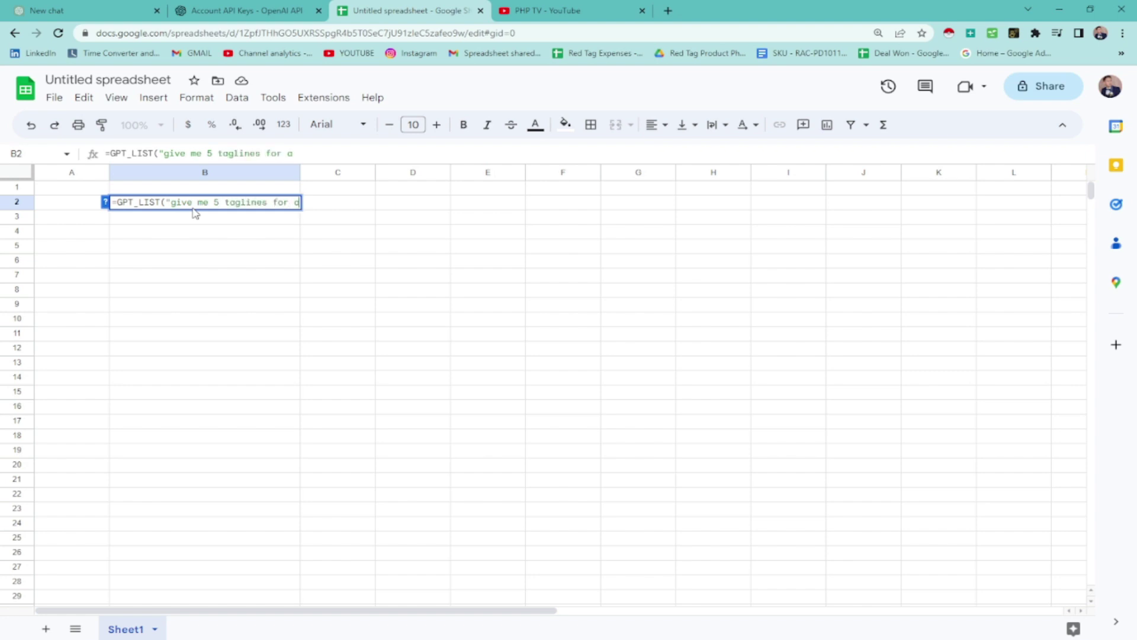
type(" sports brans")
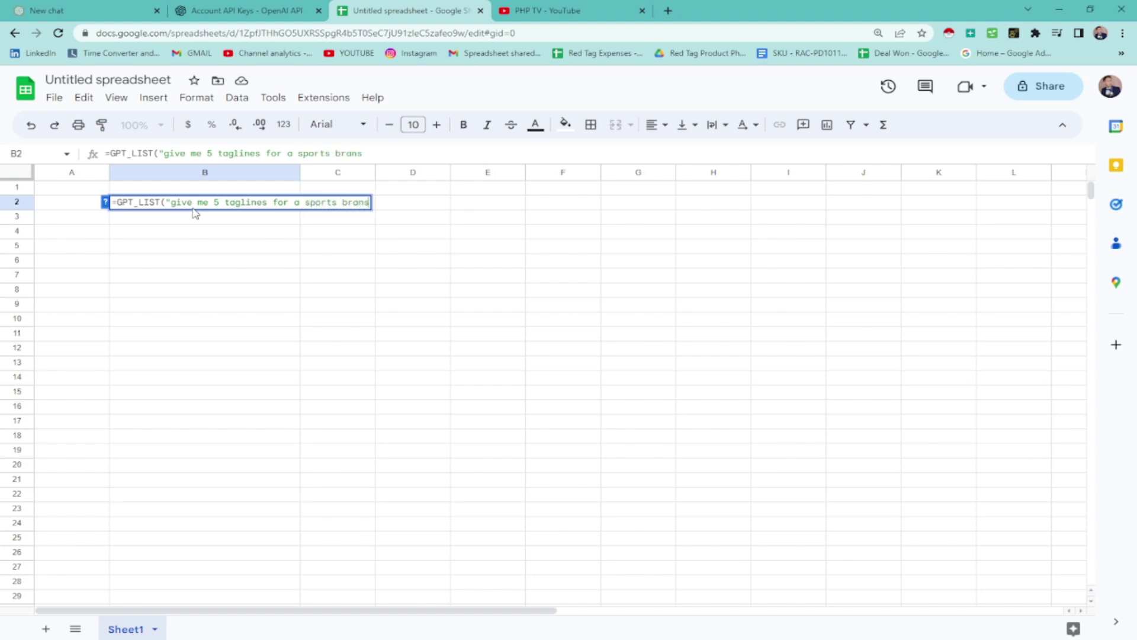
key("BackSpace")
type("d\"")
Commit the GPT_LIST formula to fill B2:B6 with five taglines, then widen column C.
key("Return")
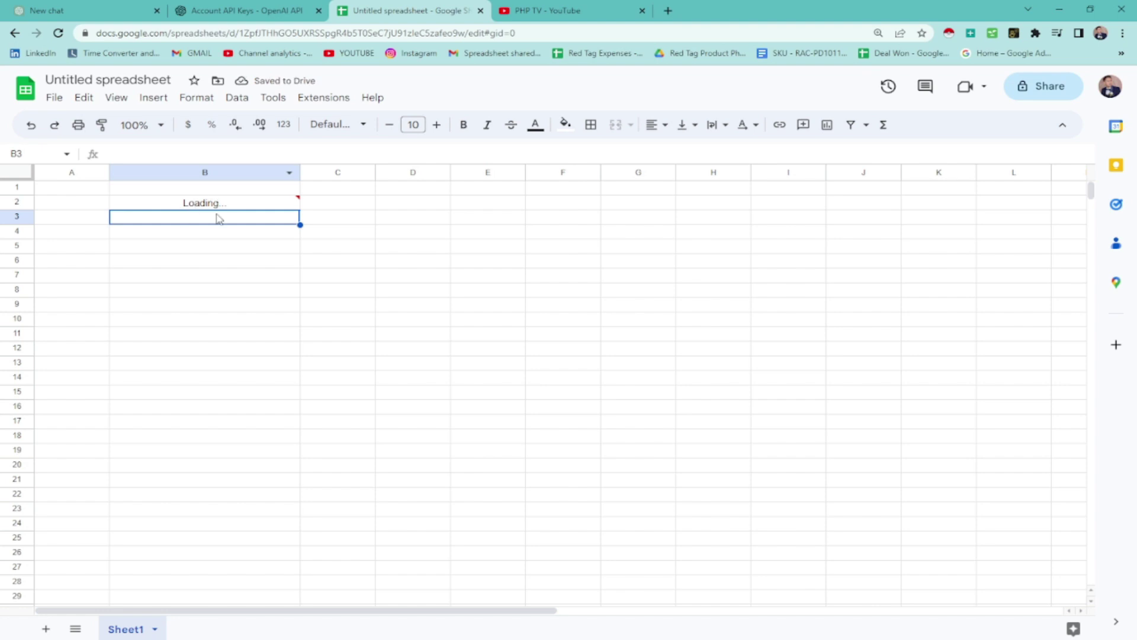
mouse_move(231, 208)
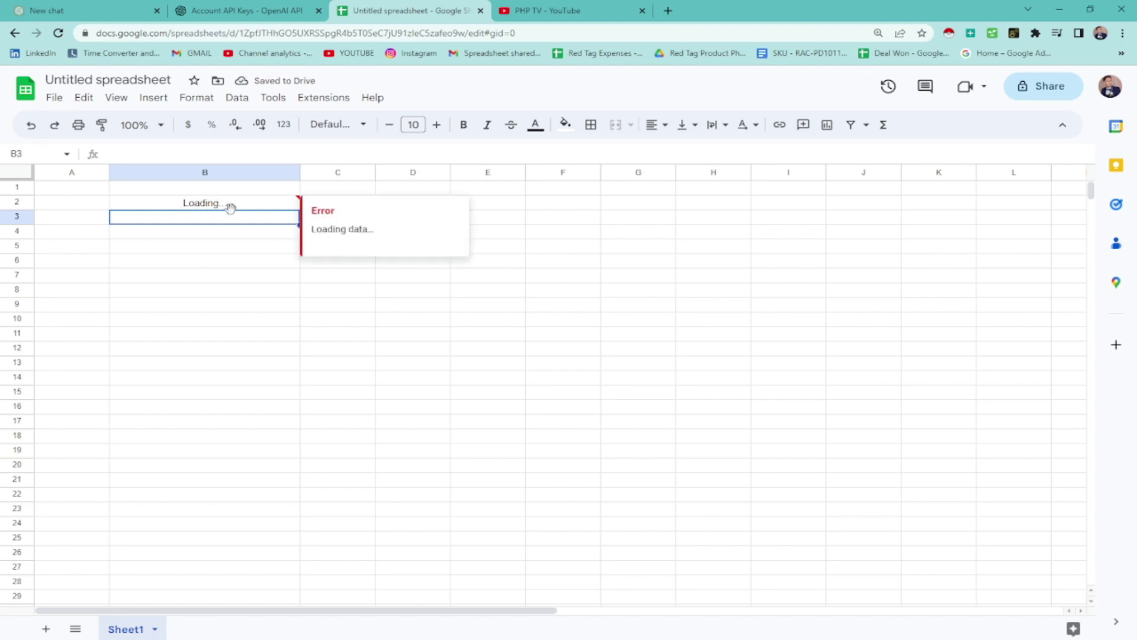
left_click(336, 318)
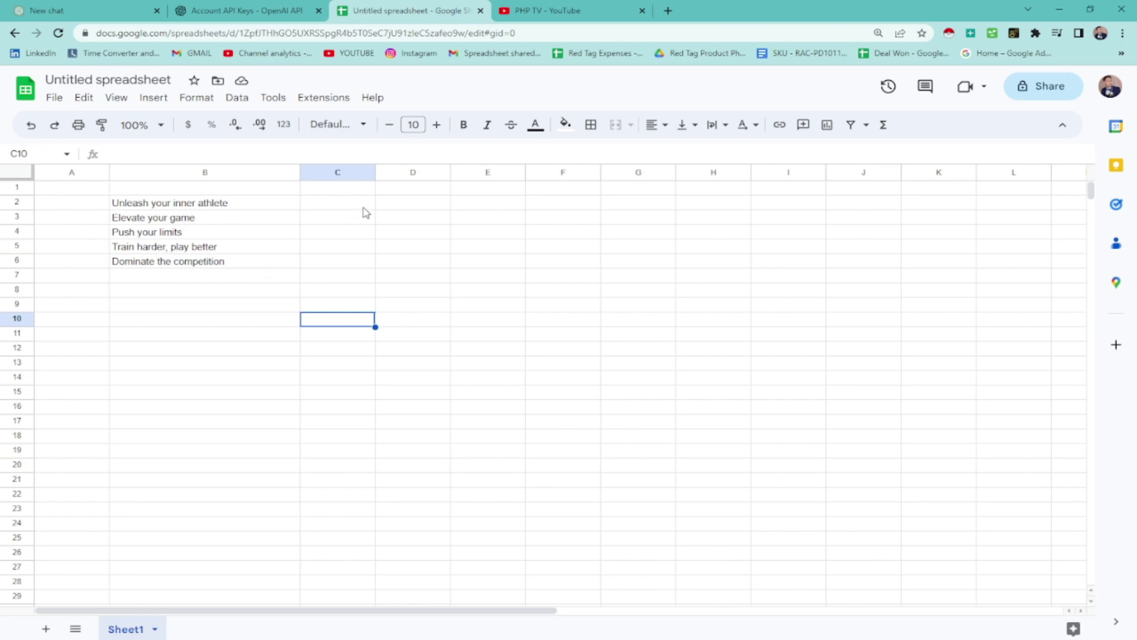
left_click_drag(375, 172, 413, 173)
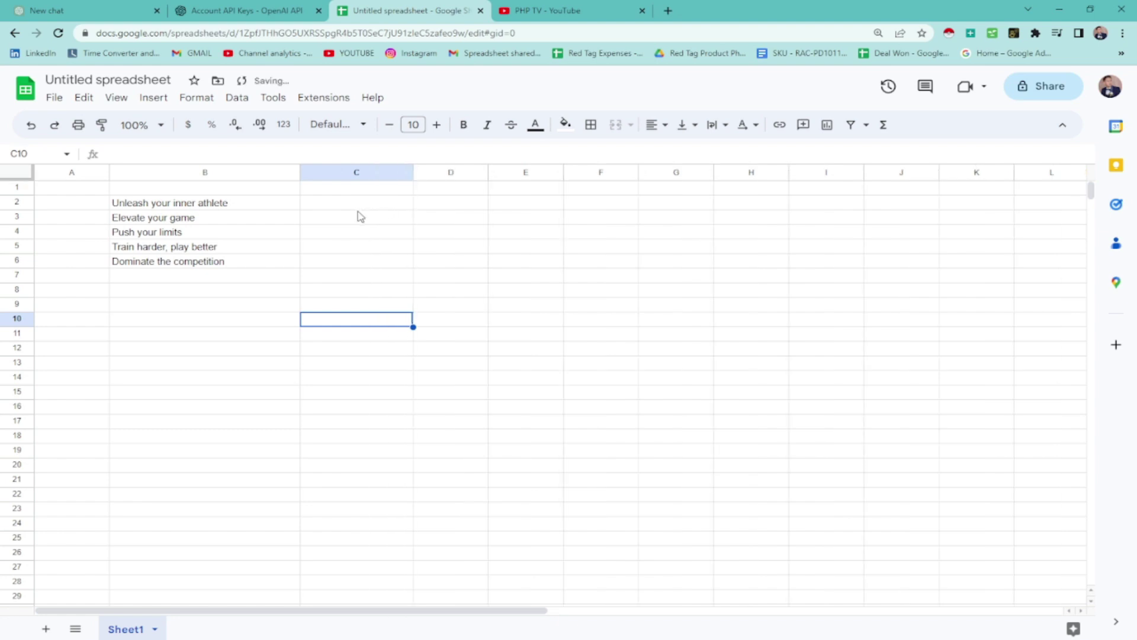
Type =GPT_TABLE("list 10 realtors with their email address") into cell C2.
left_click(353, 205)
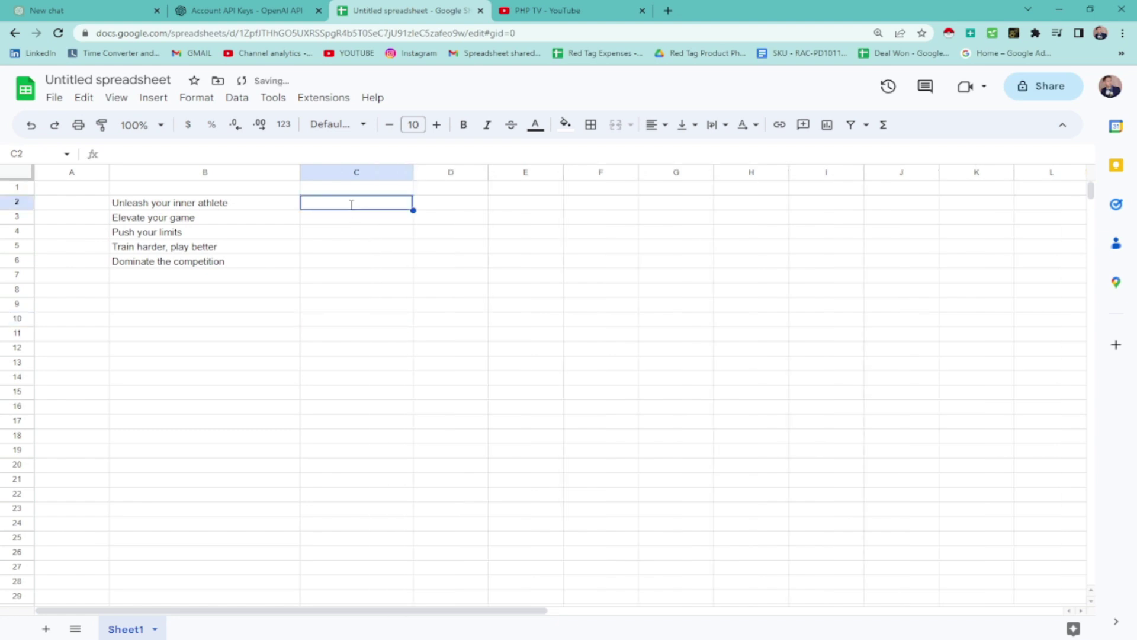
type("=gpt")
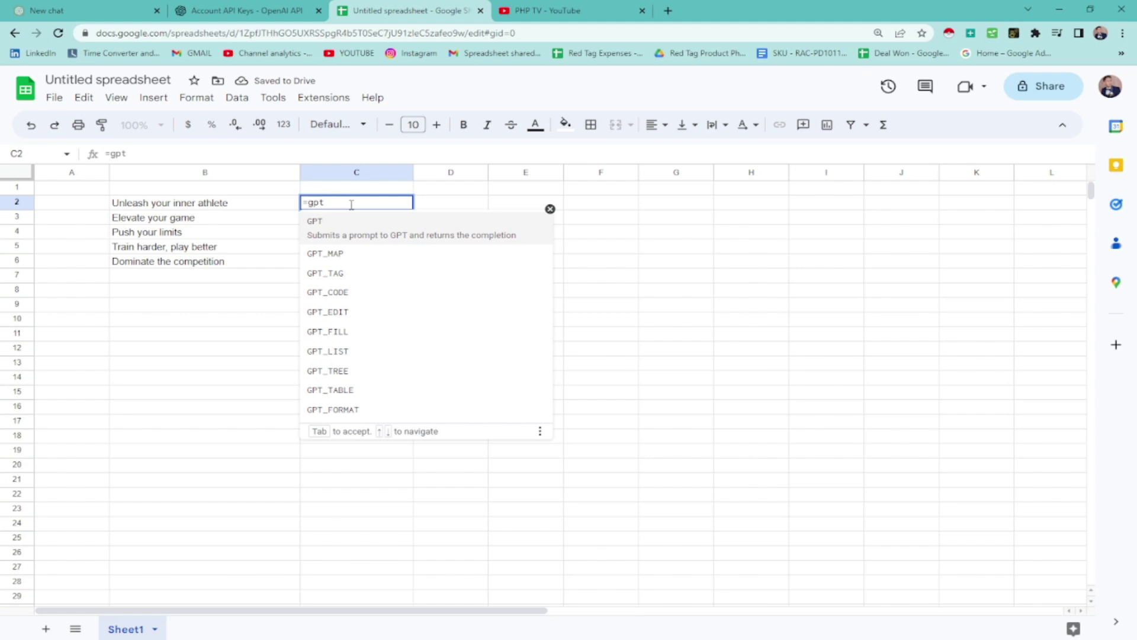
left_click(373, 396)
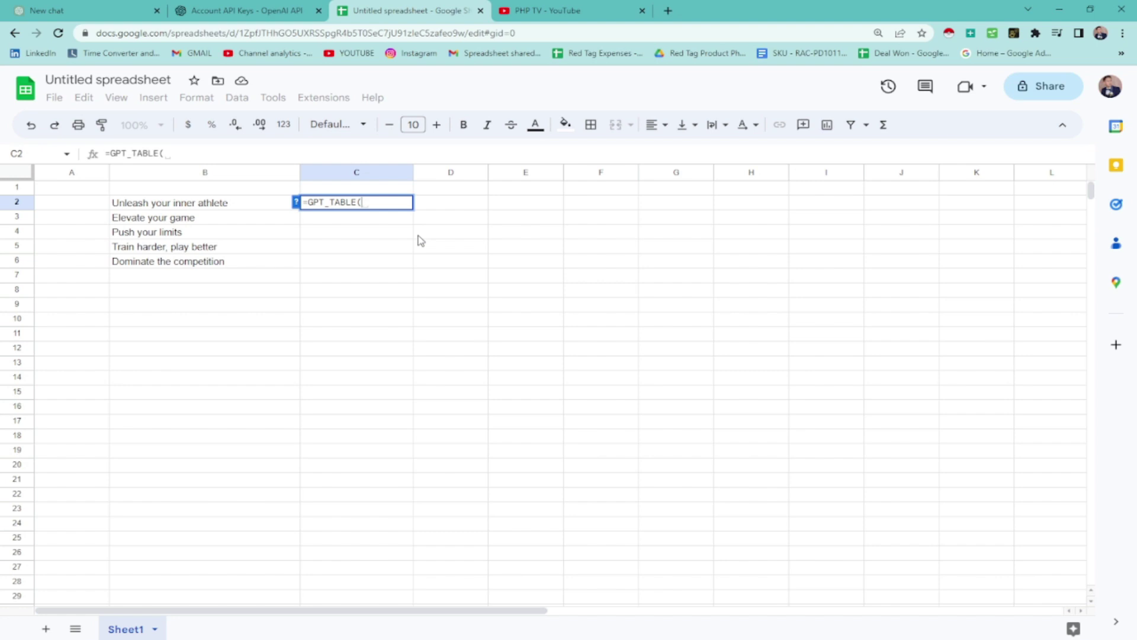
type("give")
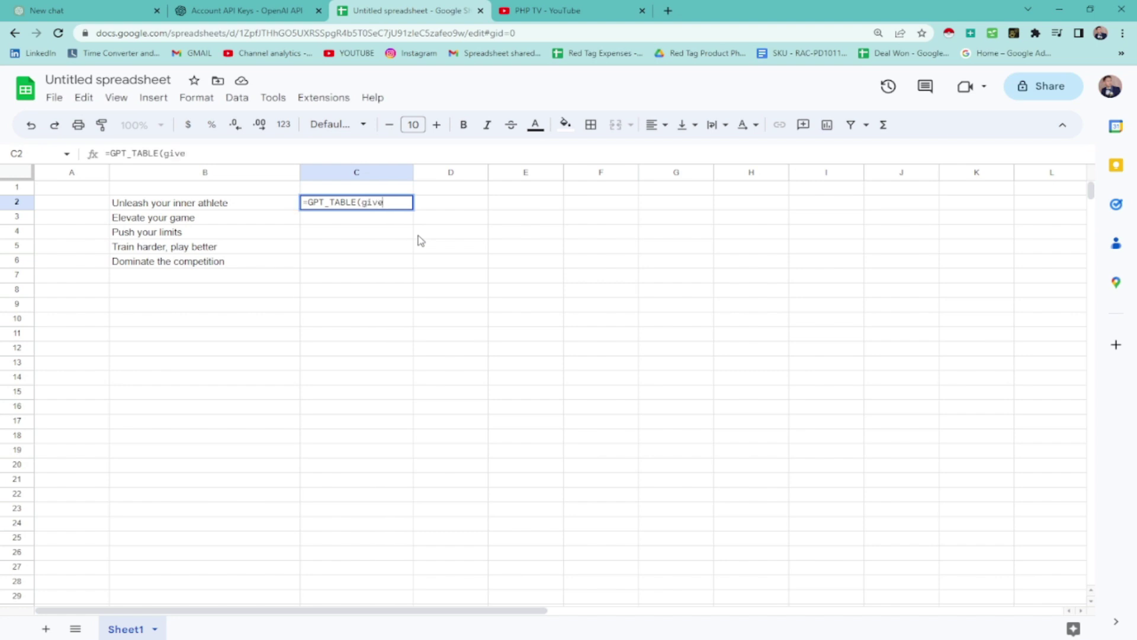
type(" me 10")
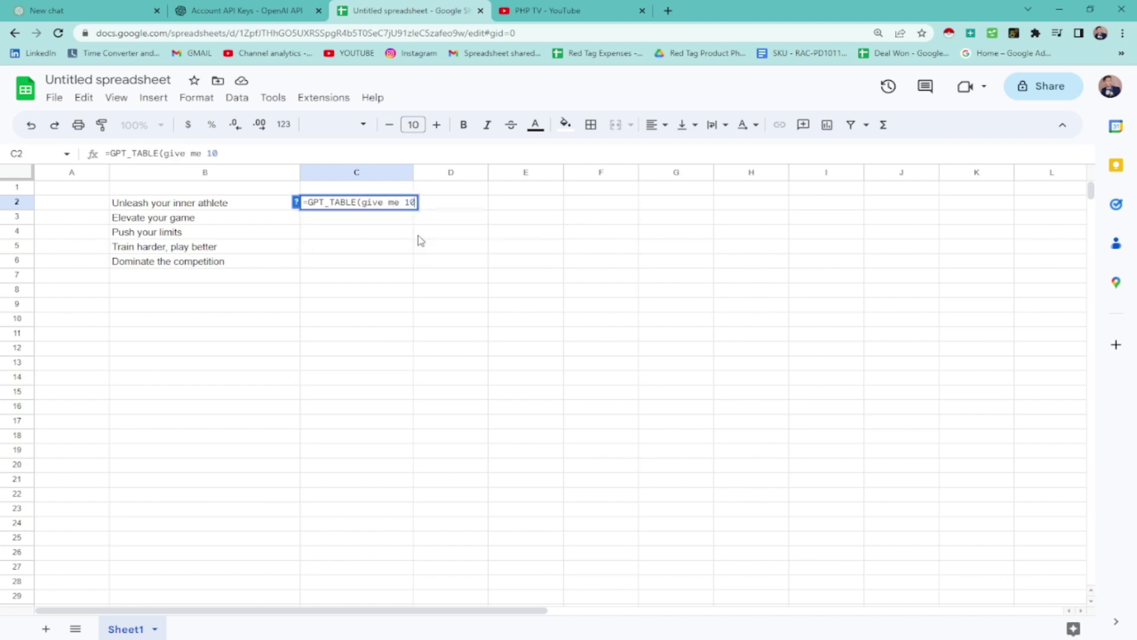
key("BackSpace")
key("BackSpace")
key("BackSpace")
key("BackSpace")
key("BackSpace")
key("BackSpace")
key("BackSpace")
key("BackSpace")
key("BackSpace")
key("BackSpace")
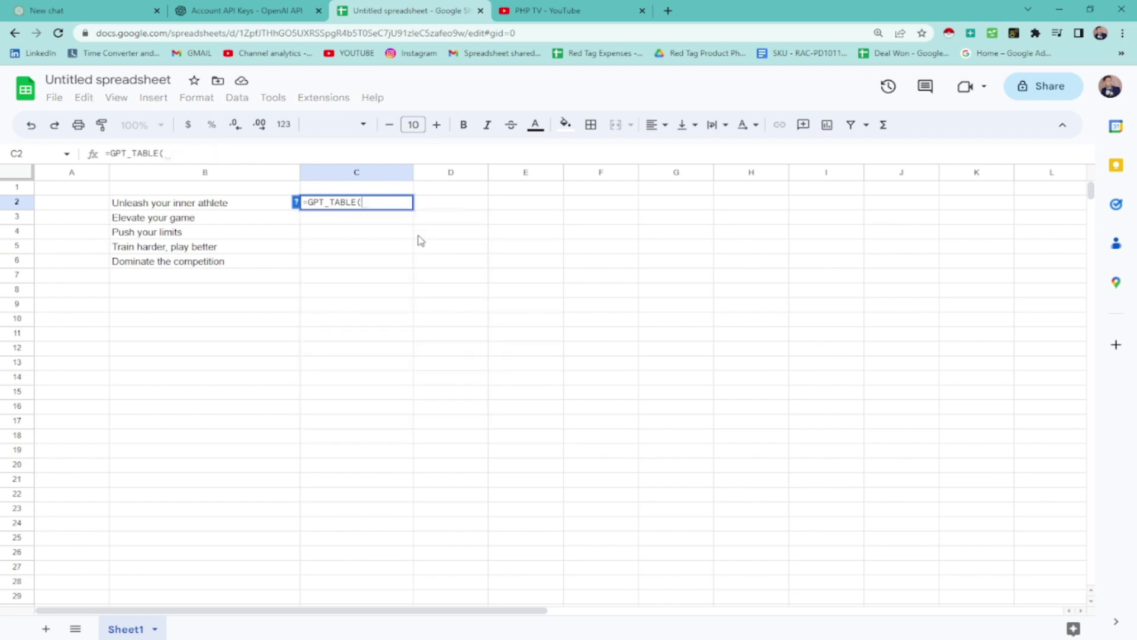
type("\"list 10-")
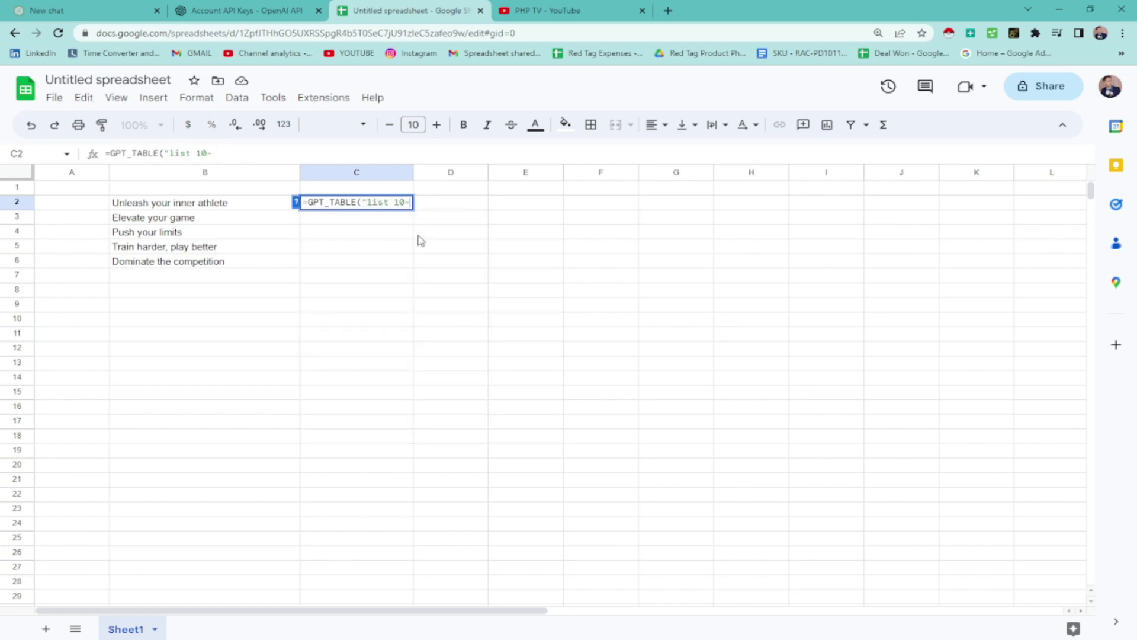
key("BackSpace")
type("realtors with")
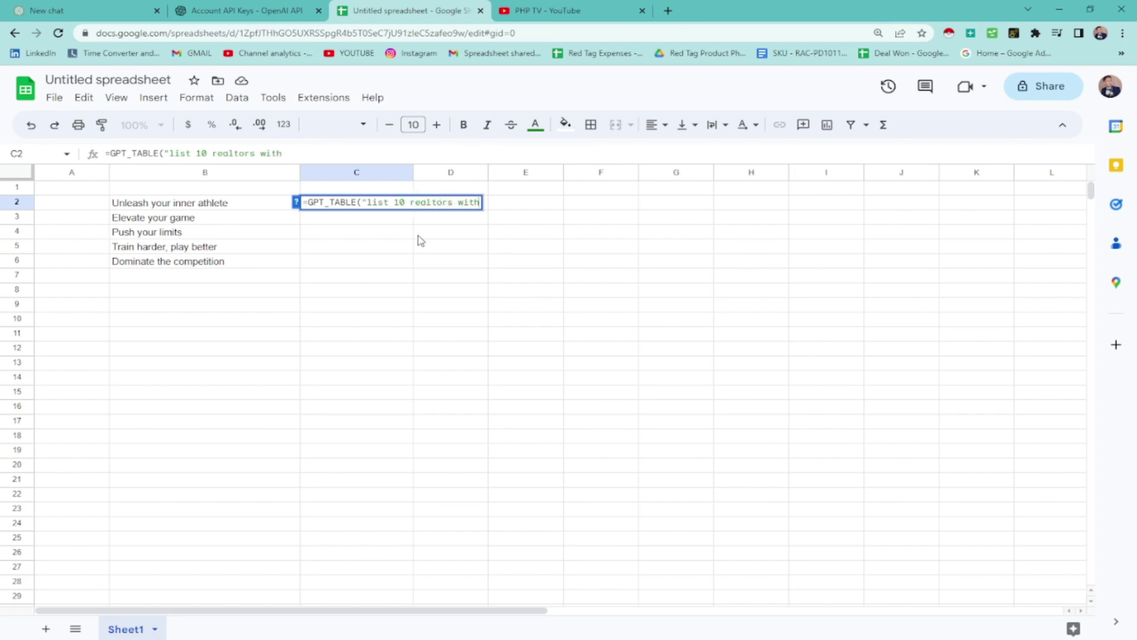
type(" their")
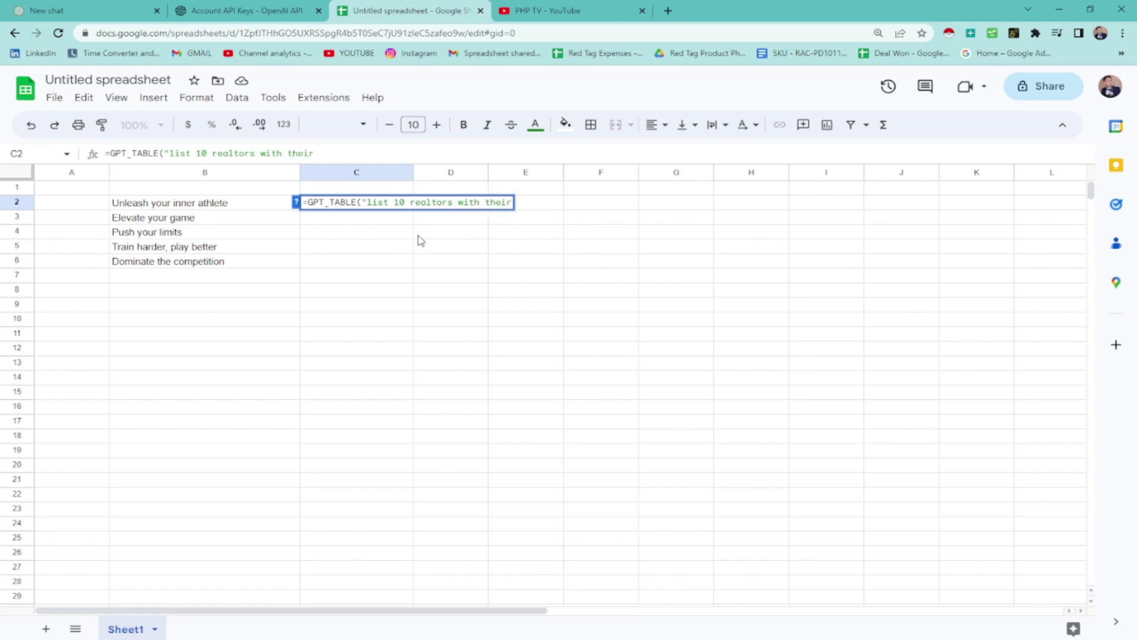
type(" email ")
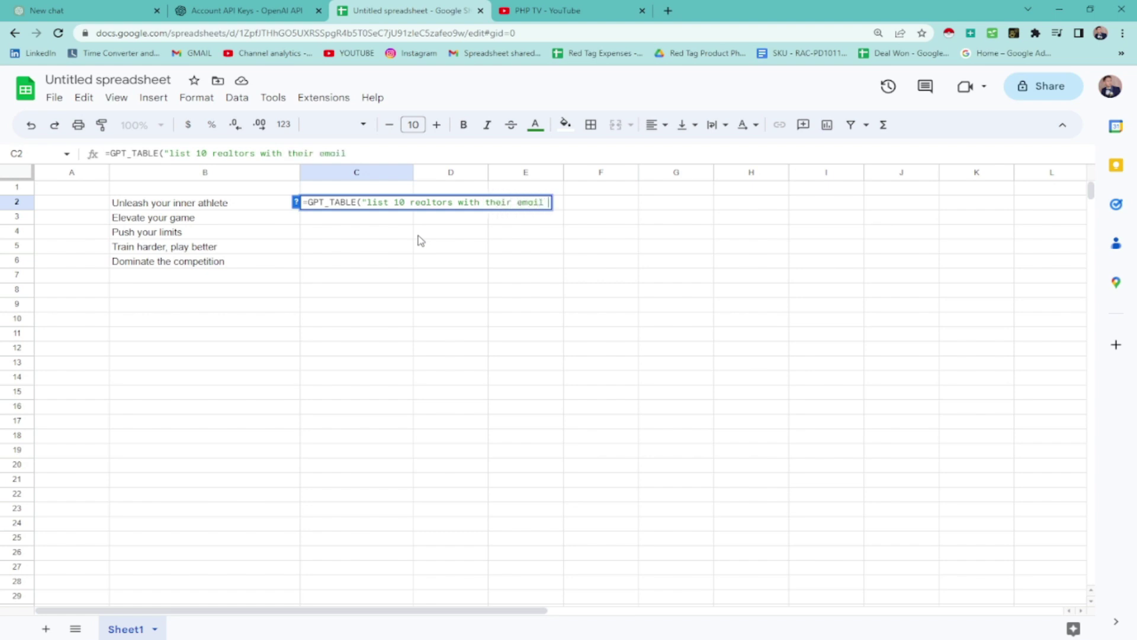
type("address\"")
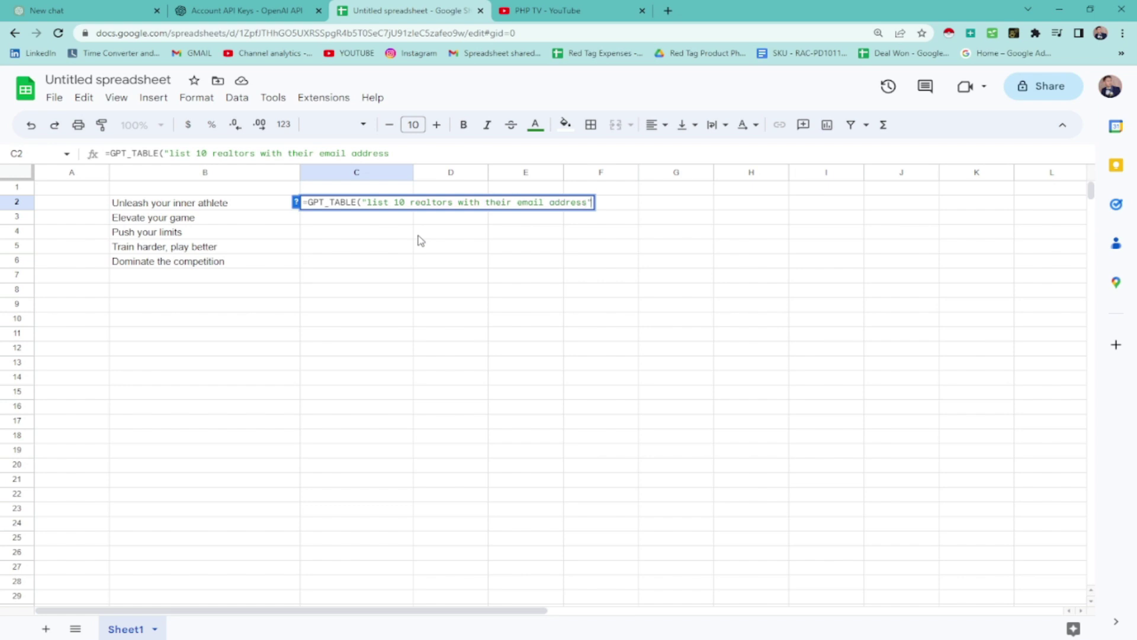
type(")")
Run the GPT_TABLE formula and select the generated realtor emails and names to review them.
key("Return")
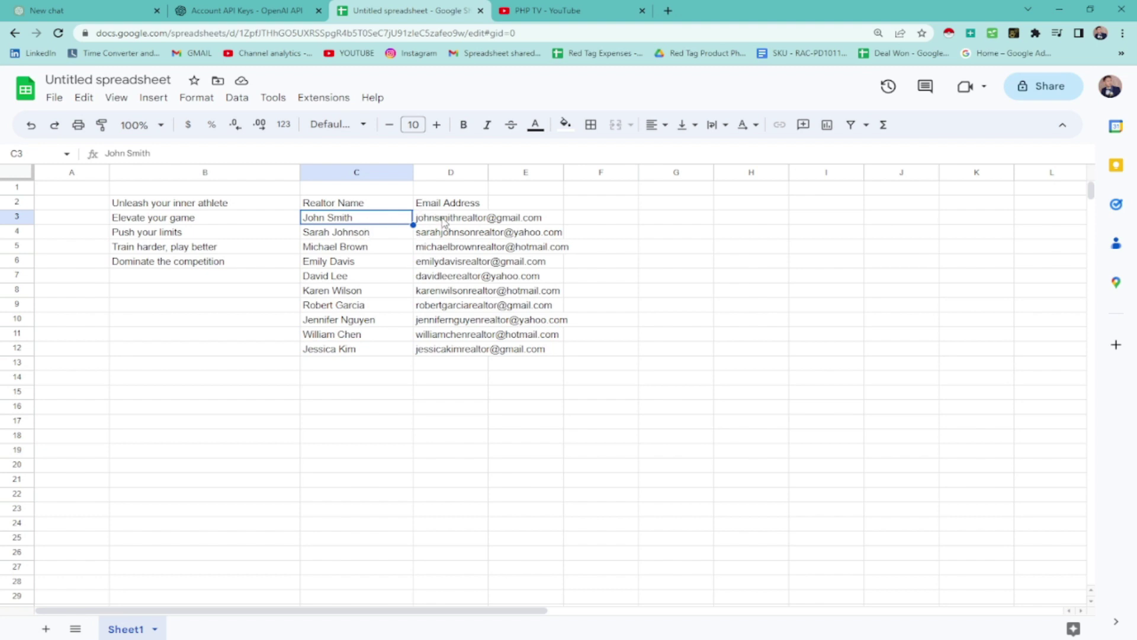
left_click_drag(444, 219, 533, 353)
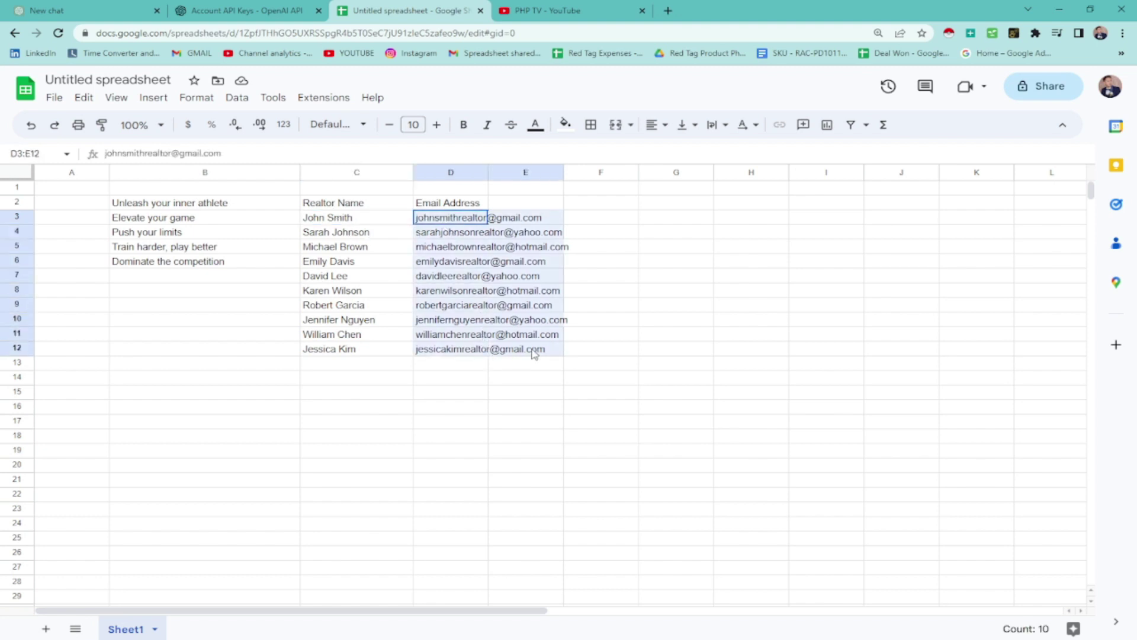
left_click_drag(346, 220, 367, 352)
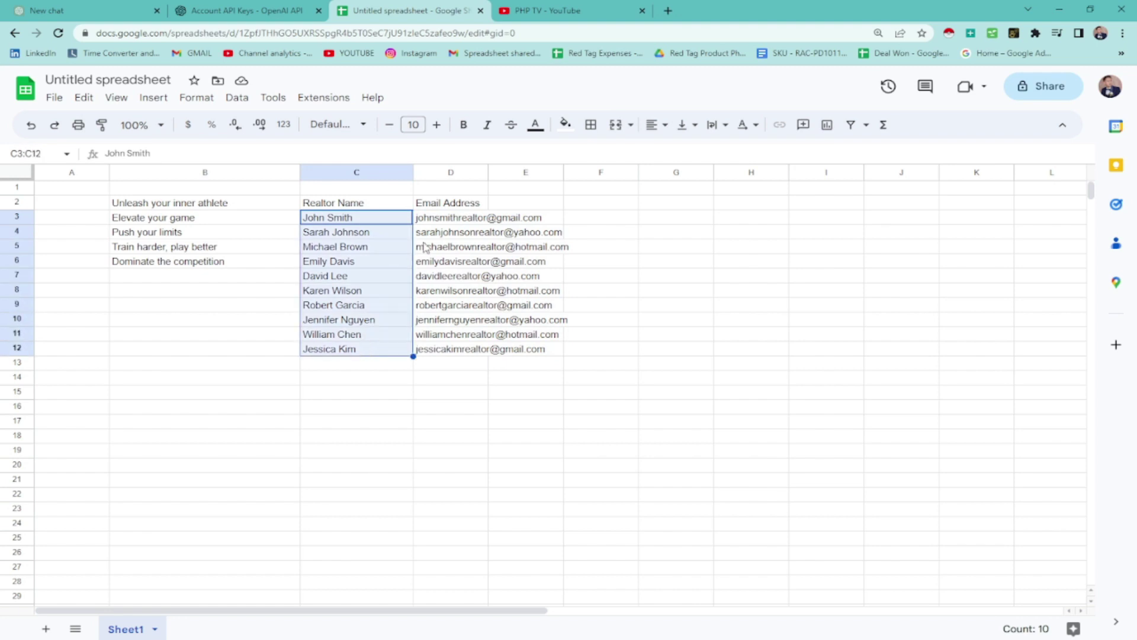